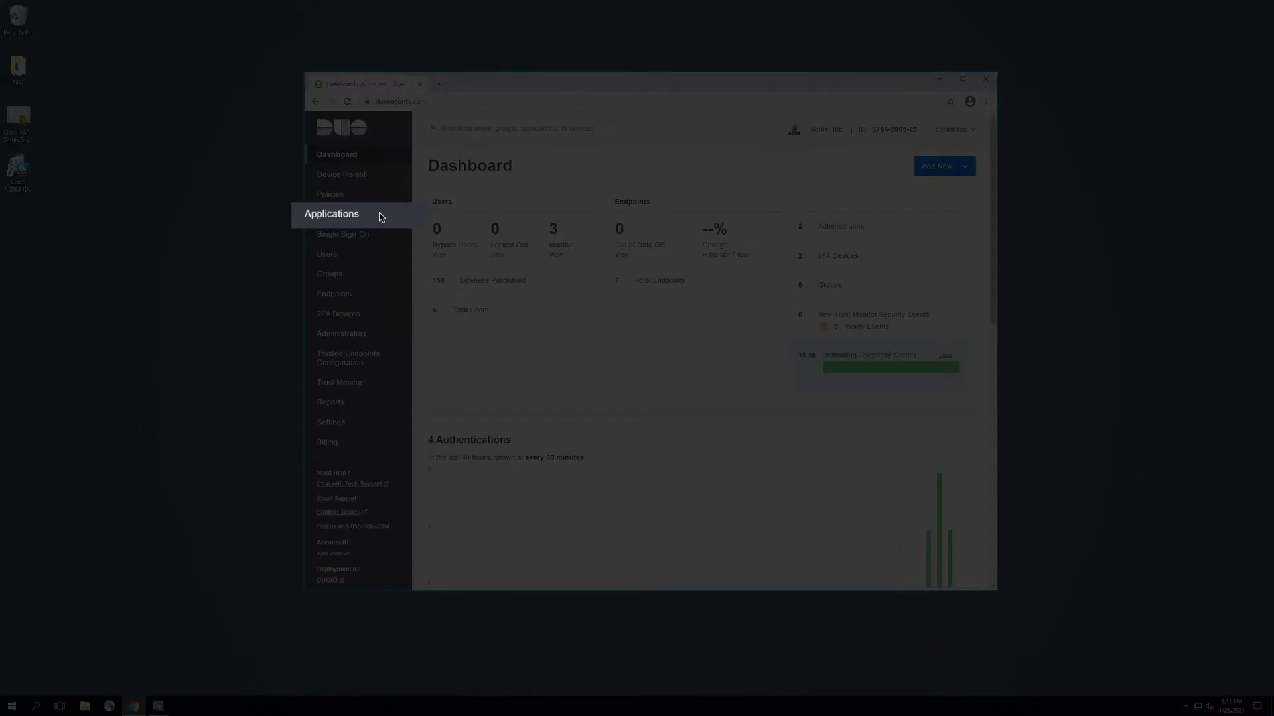
Search the application catalog for Cisco ASA and protect its '2FA with SSO hosted by Duo' option.
{"action": "left_click", "coordinate": [385, 221]}
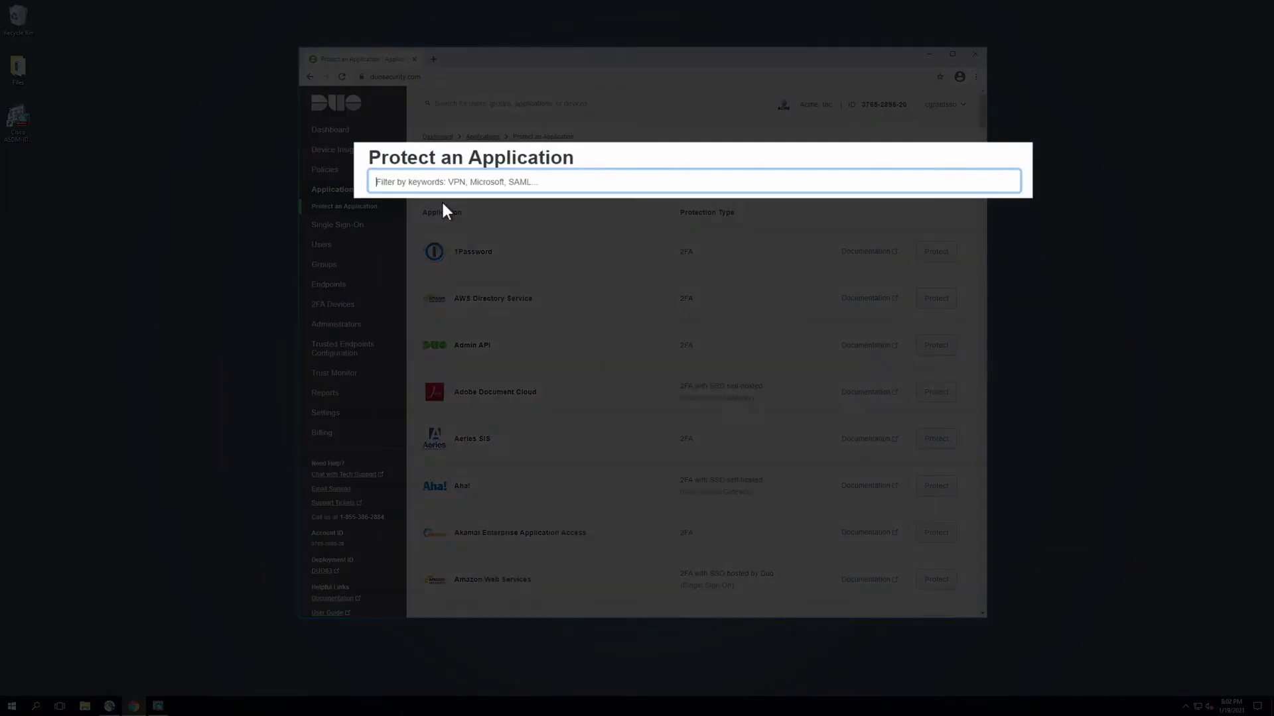
{"action": "type", "text": "Cisco ASA"}
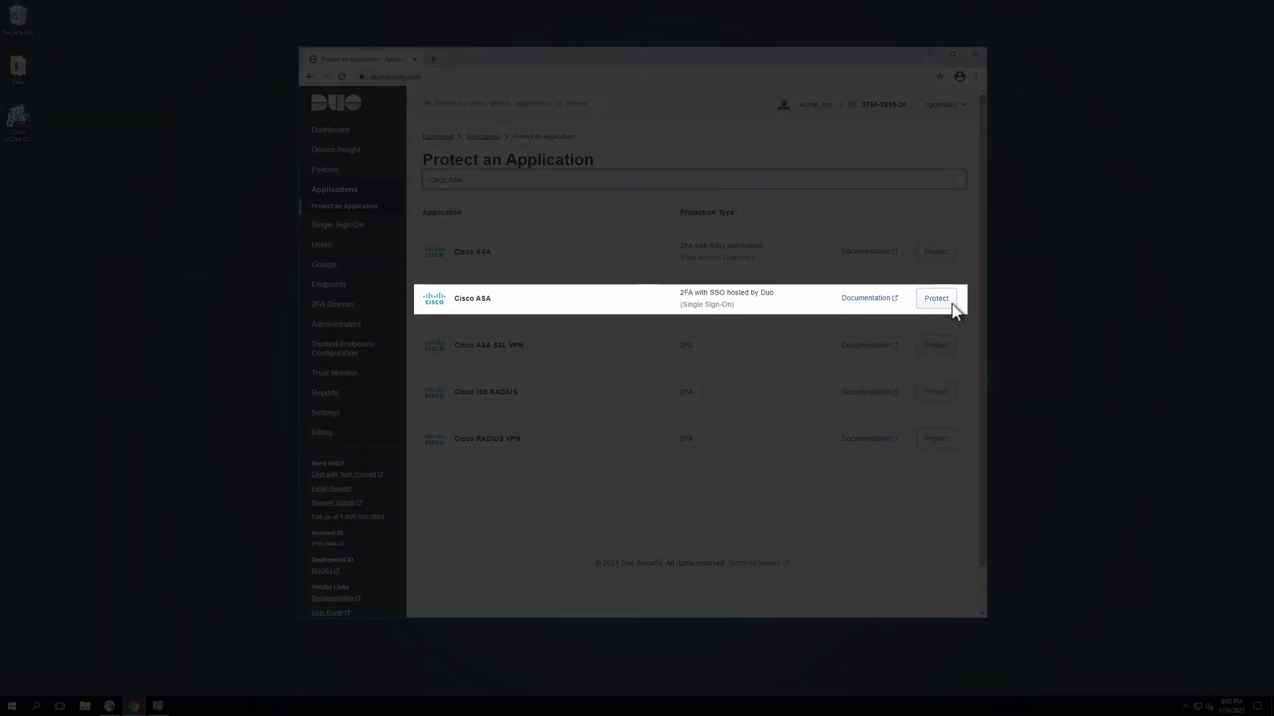
{"action": "left_click", "coordinate": [953, 303]}
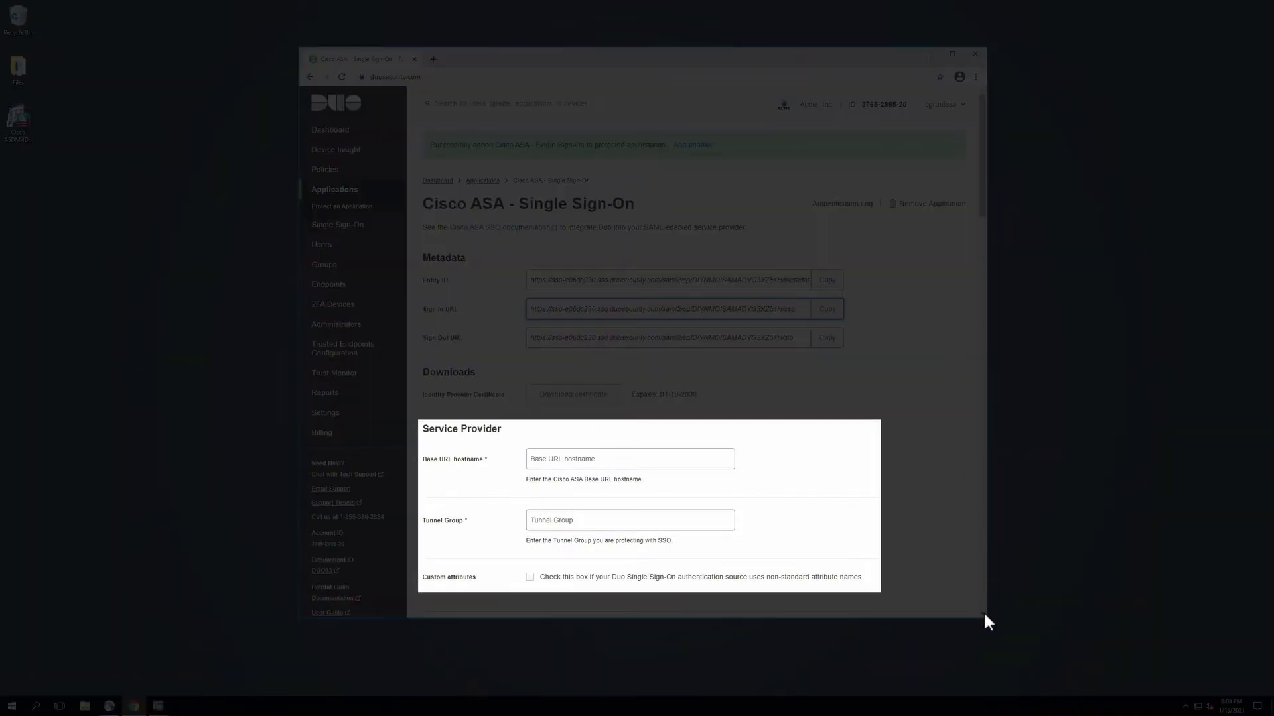
Download the Duo identity provider certificate and place the .crt file on the desktop.
{"action": "scroll", "coordinate": [983, 610], "scroll_direction": "down", "scroll_amount": 10}
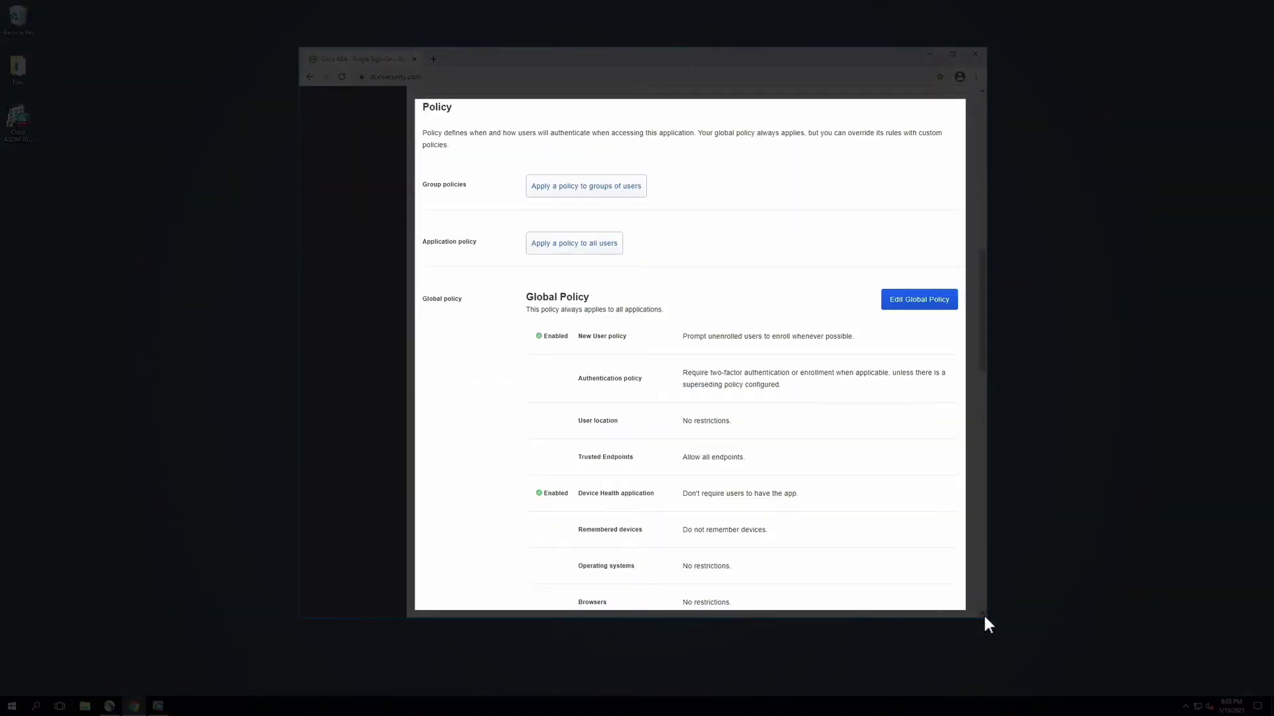
{"action": "scroll", "coordinate": [983, 613], "scroll_direction": "down", "scroll_amount": 10}
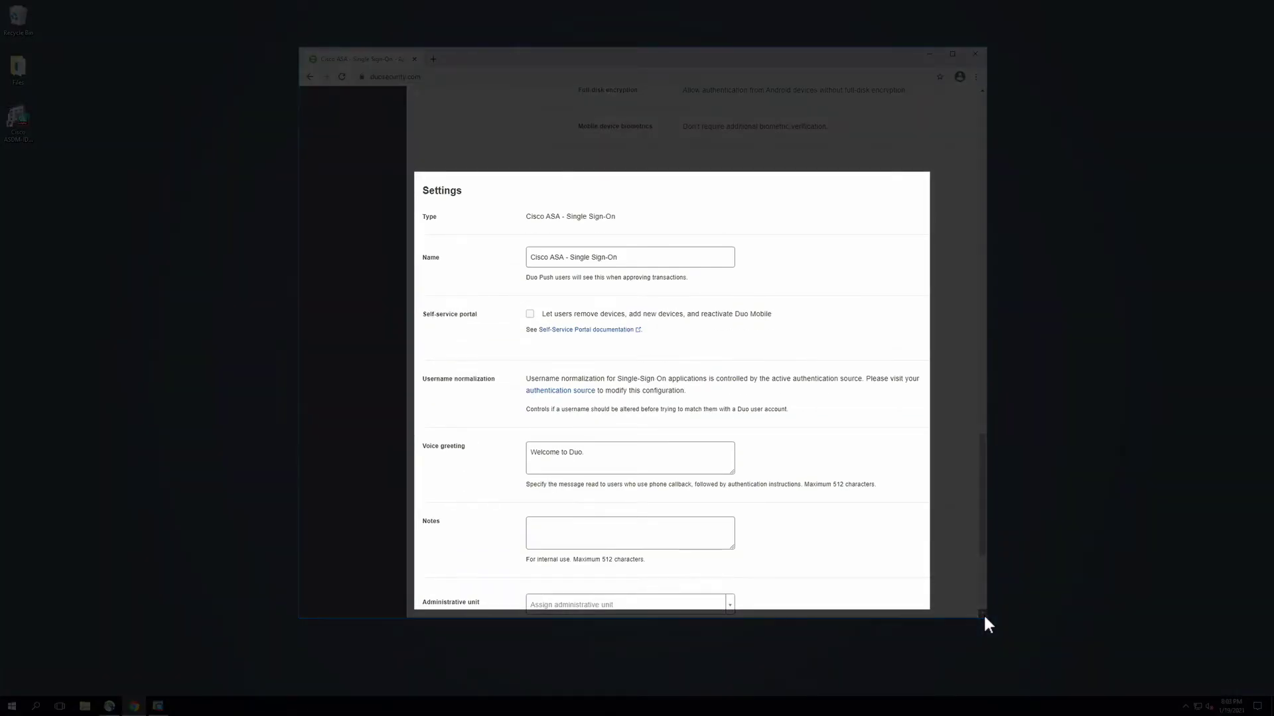
{"action": "scroll", "coordinate": [983, 613], "scroll_direction": "down", "scroll_amount": 4}
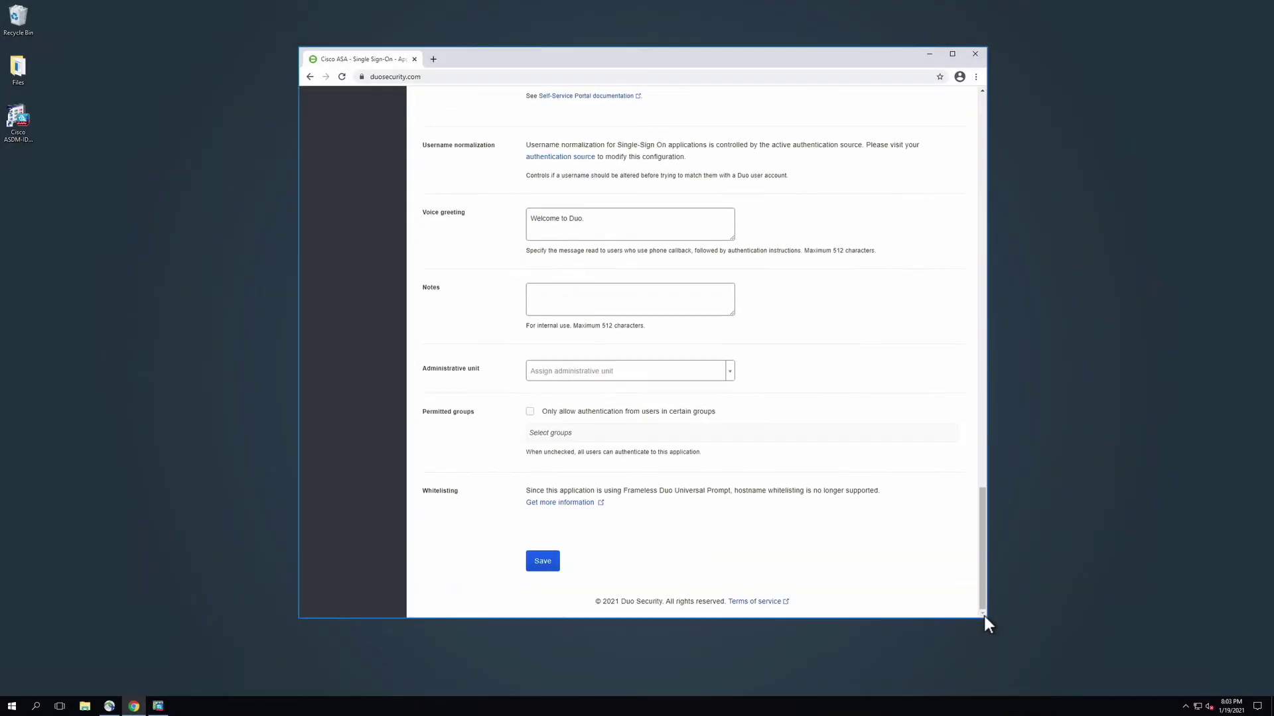
{"action": "scroll", "coordinate": [983, 90], "scroll_direction": "up", "scroll_amount": 15}
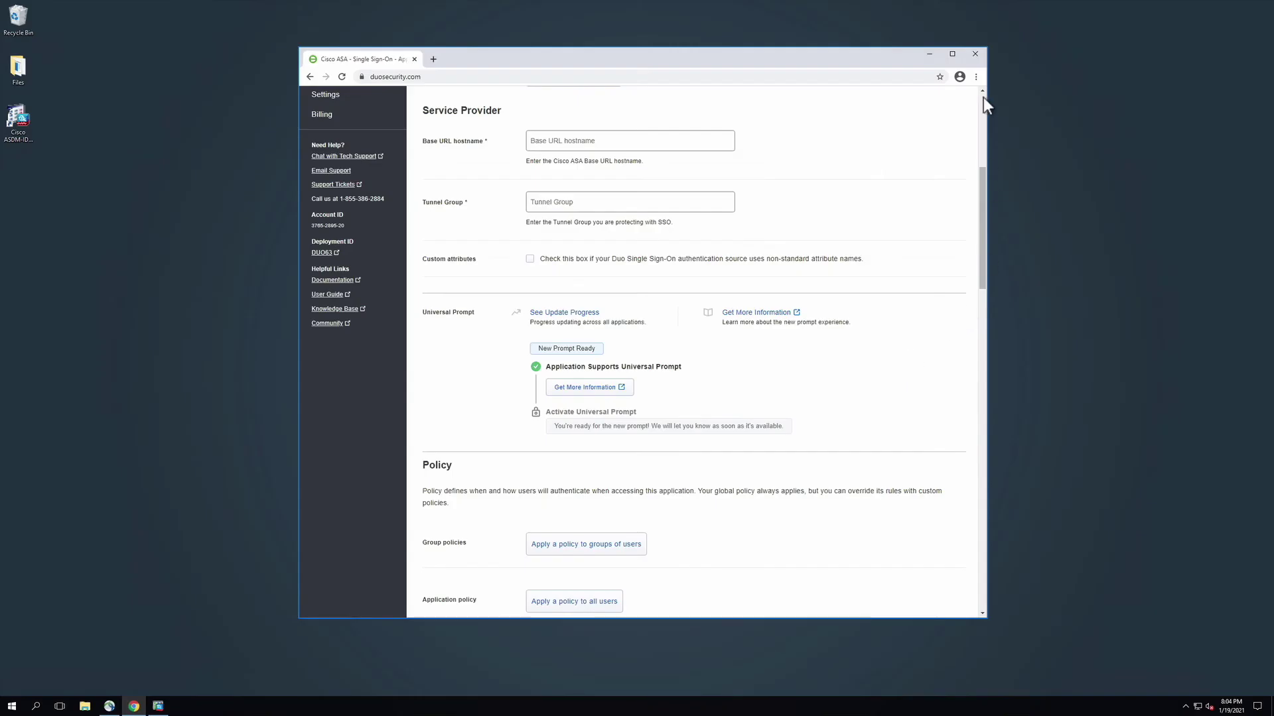
{"action": "scroll", "coordinate": [985, 94], "scroll_direction": "up", "scroll_amount": 5}
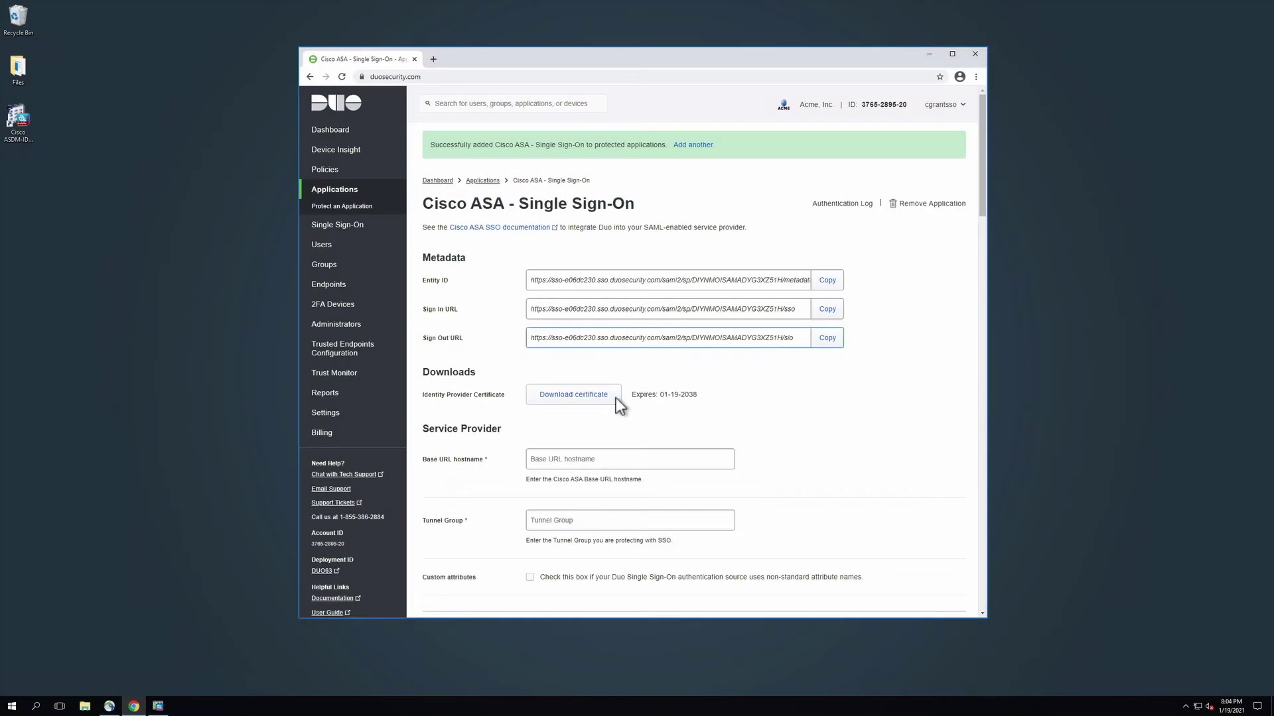
{"action": "left_click", "coordinate": [615, 397]}
{"action": "left_click_drag", "start_coordinate": [379, 605], "coordinate": [57, 220]}
Minimize the browser and bring the ASDM window to the screen centre.
{"action": "left_click", "coordinate": [620, 65]}
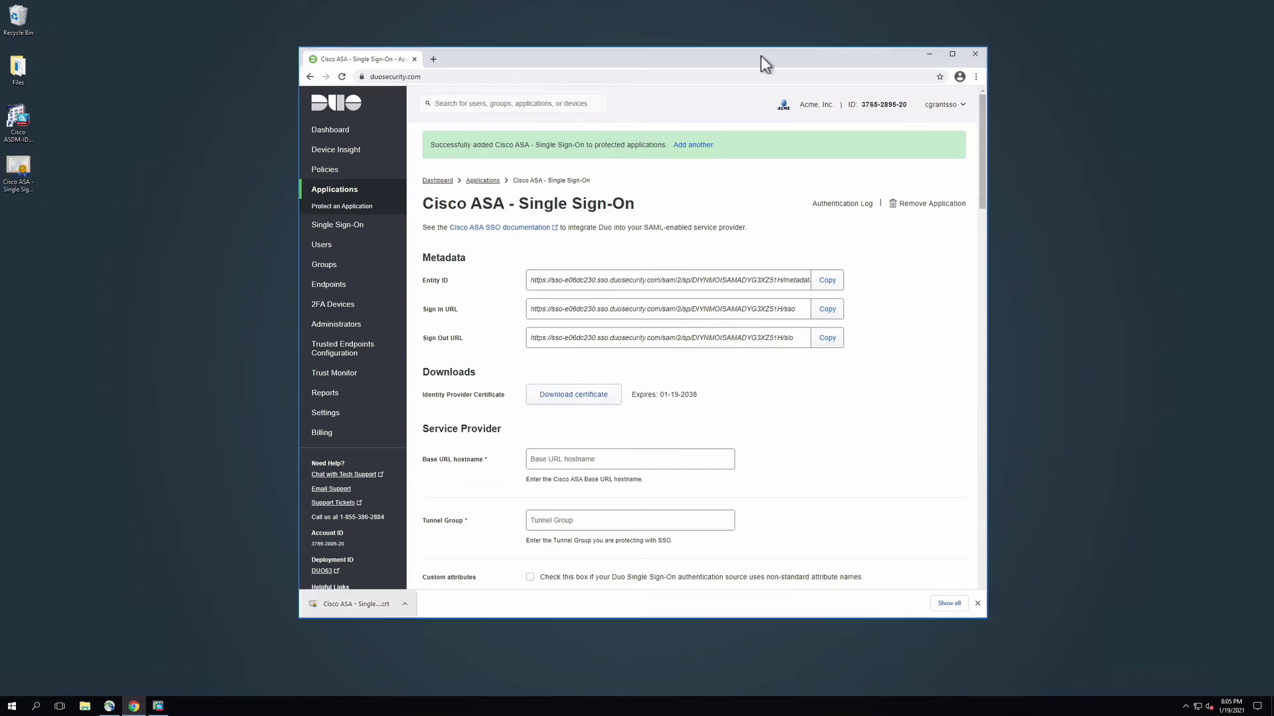
{"action": "left_click", "coordinate": [930, 55]}
{"action": "key", "text": "alt+Tab"}
{"action": "left_click_drag", "start_coordinate": [363, 132], "coordinate": [638, 248]}
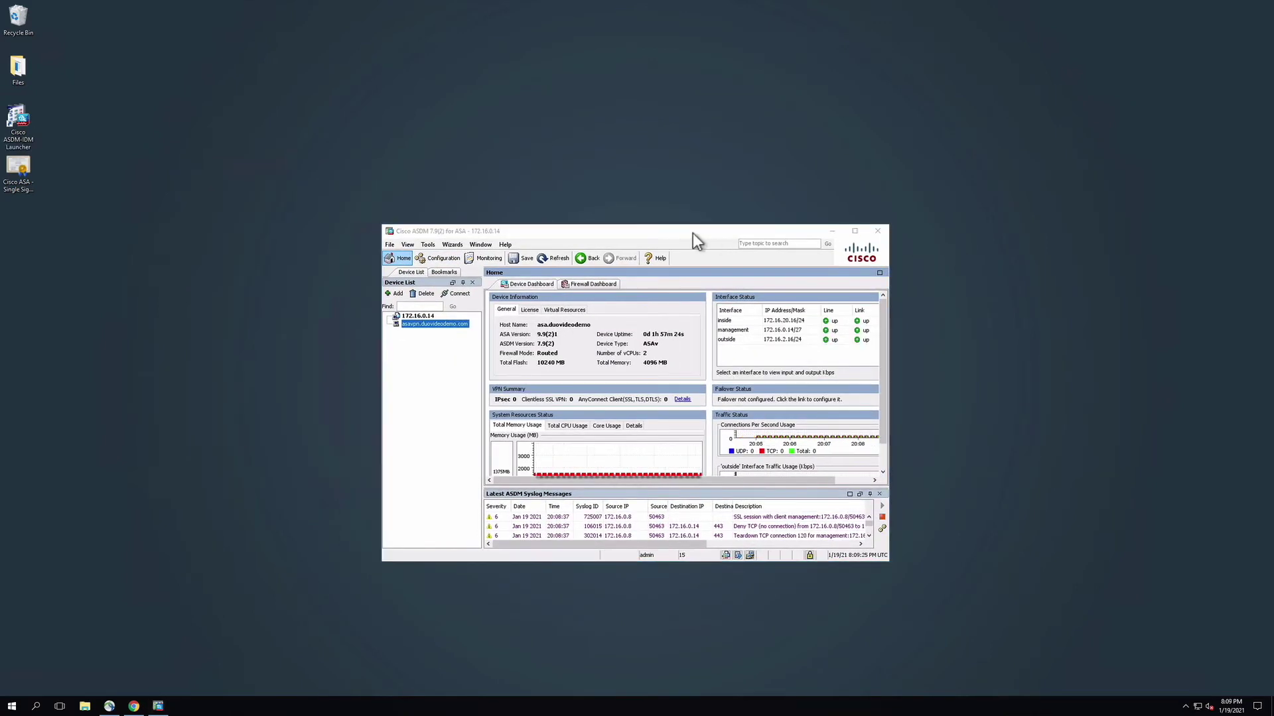
Go to Configuration > Device Management > Certificate Management > CA Certificates in ASDM.
{"action": "left_click", "coordinate": [693, 233]}
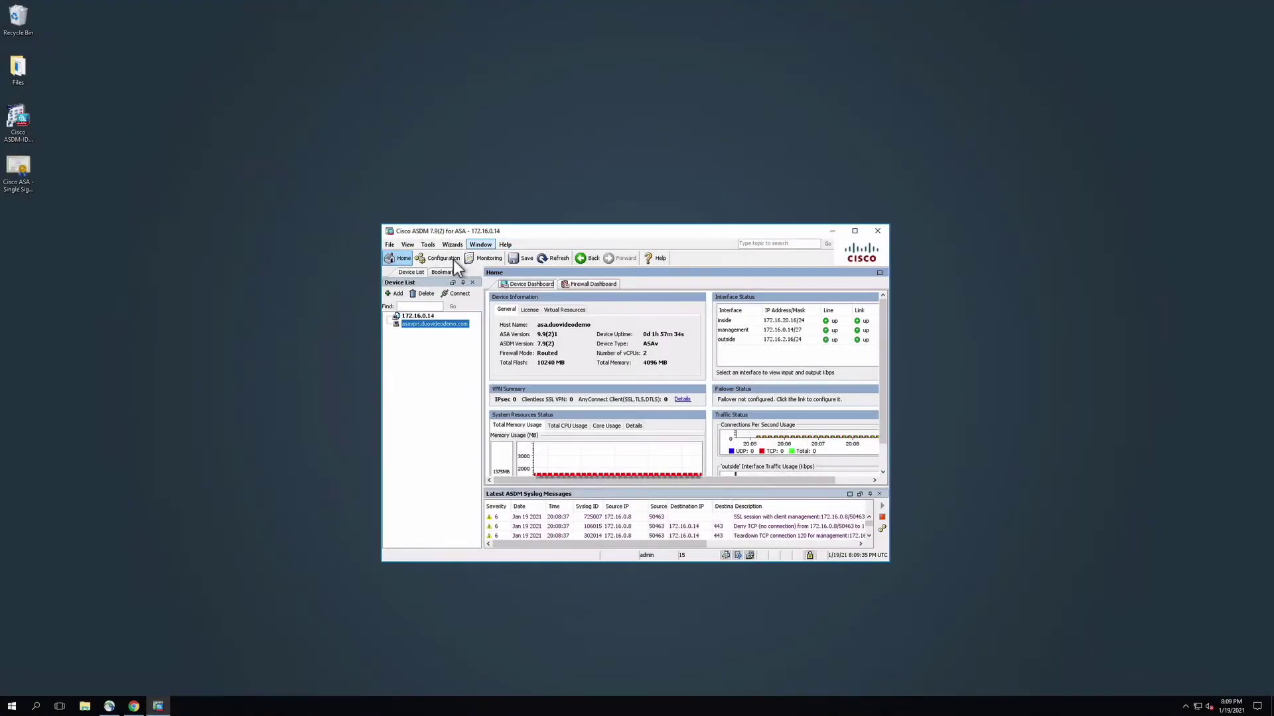
{"action": "left_click", "coordinate": [443, 259]}
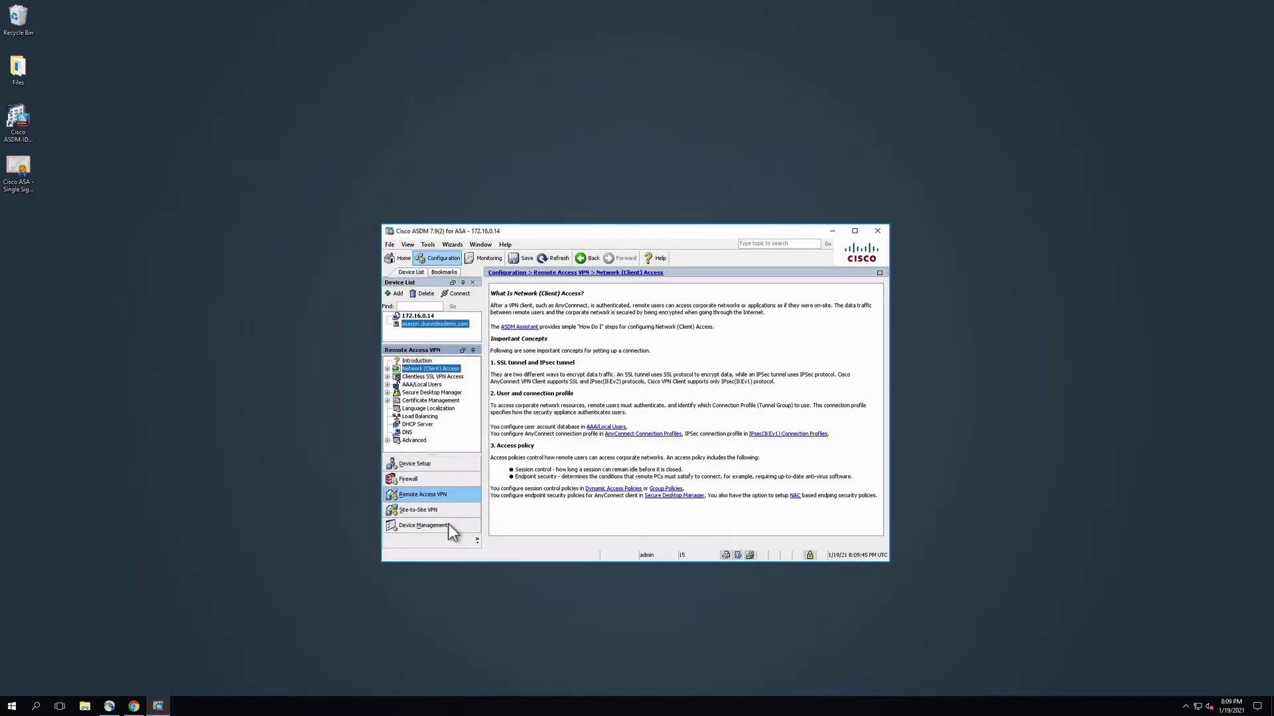
{"action": "left_click", "coordinate": [448, 524]}
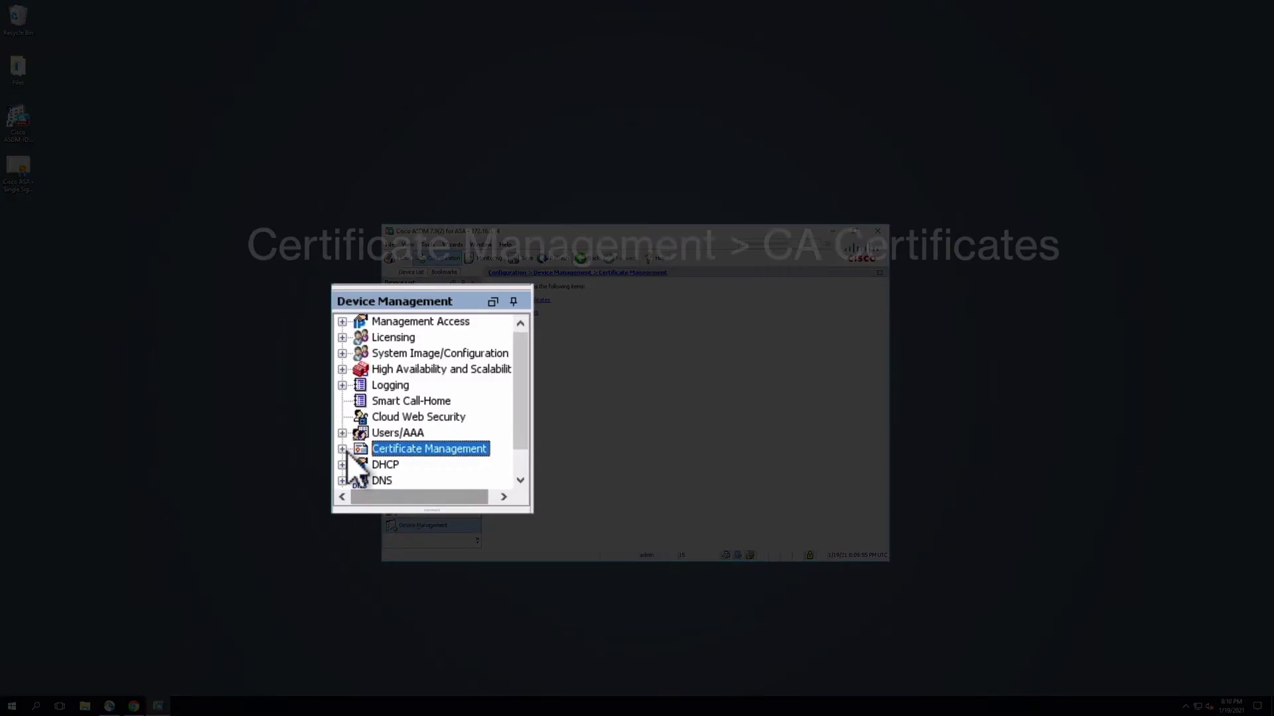
{"action": "left_click", "coordinate": [373, 432]}
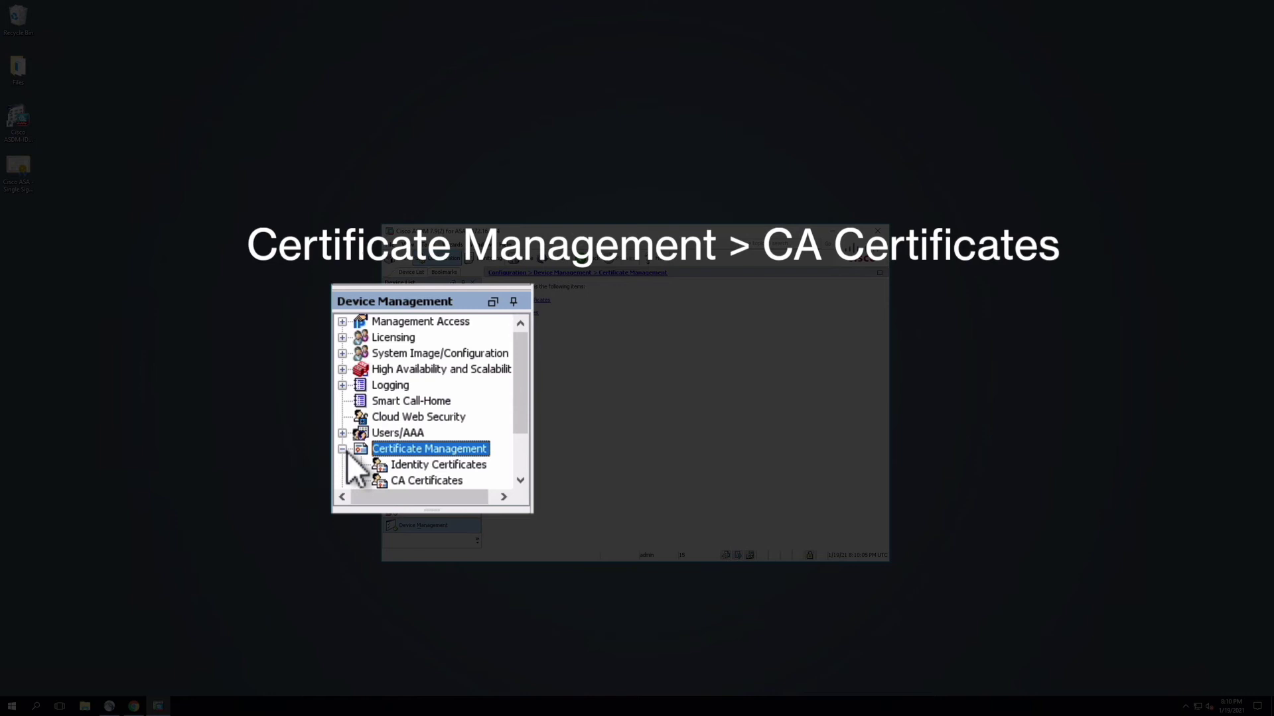
{"action": "left_click", "coordinate": [460, 484]}
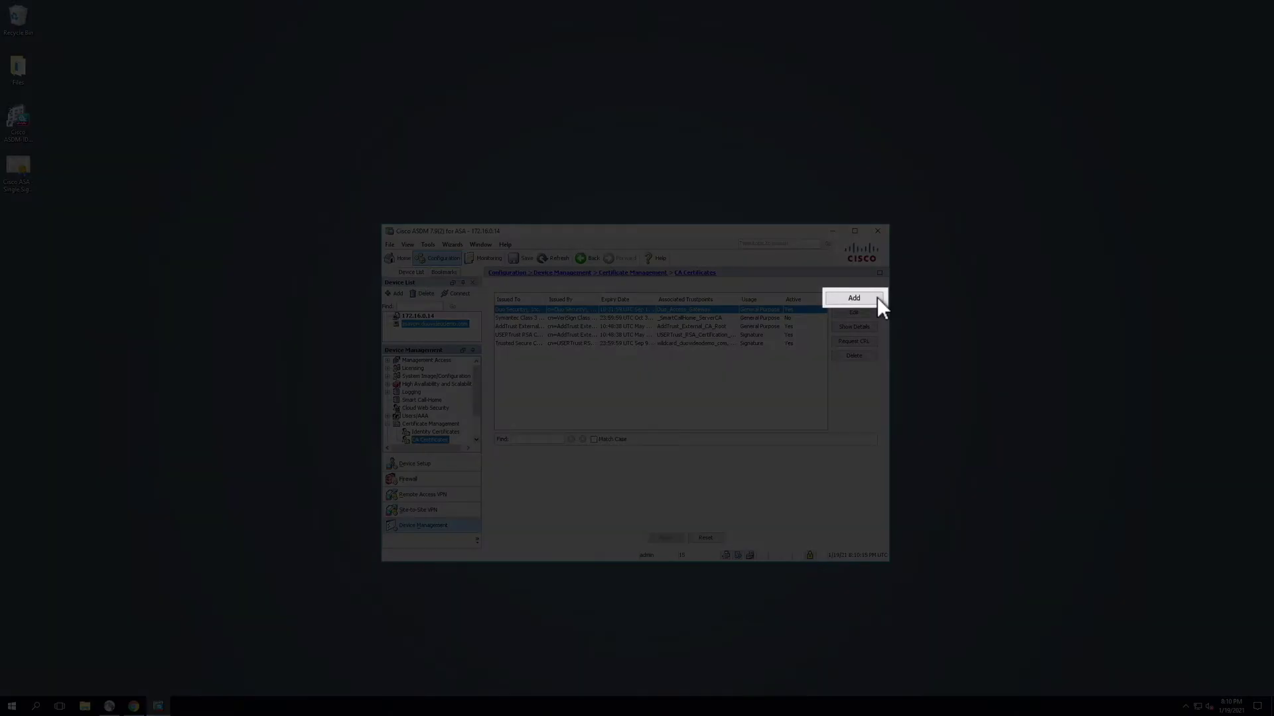
Add a CA trustpoint named Duo_Single_SignOn using the desktop 'Cisco ASA - Single Sign-On (1)' certificate.
{"action": "left_click", "coordinate": [873, 297]}
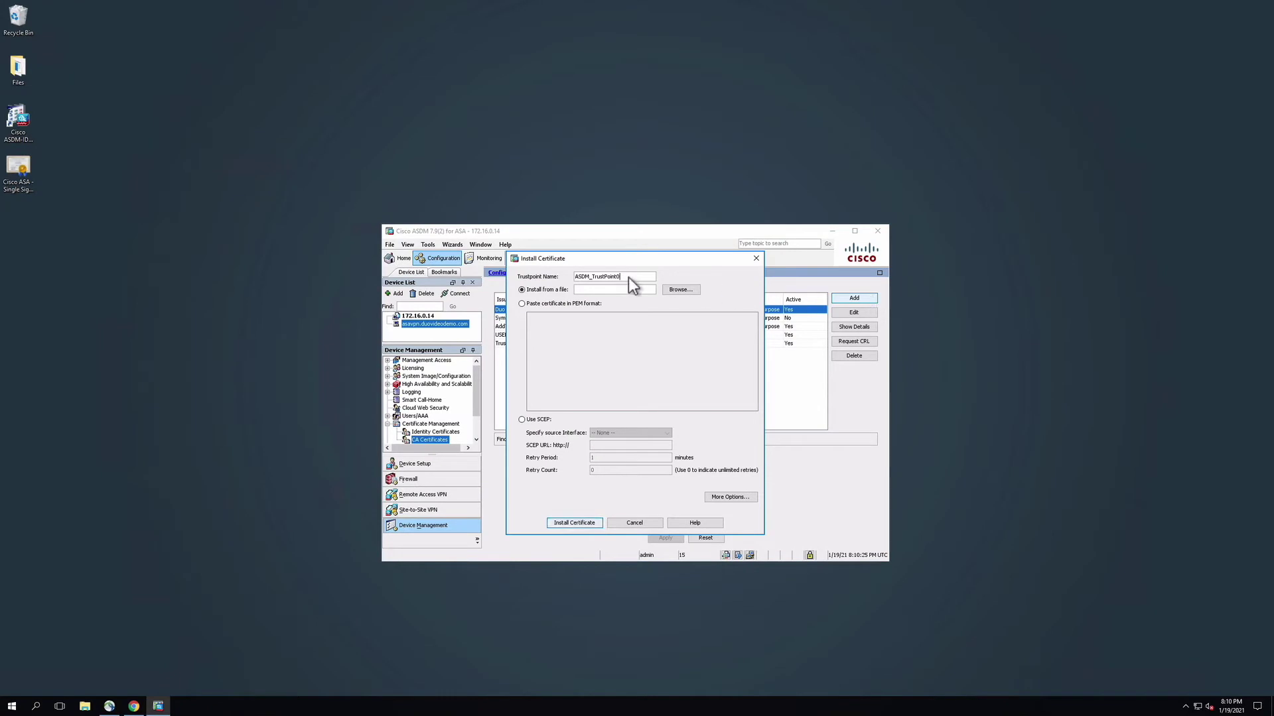
{"action": "key", "text": "BackSpace"}
{"action": "key", "text": "BackSpace"}
{"action": "key", "text": "BackSpace"}
{"action": "key", "text": "BackSpace"}
{"action": "key", "text": "BackSpace"}
{"action": "key", "text": "BackSpace"}
{"action": "key", "text": "BackSpace"}
{"action": "key", "text": "BackSpace"}
{"action": "key", "text": "BackSpace"}
{"action": "key", "text": "BackSpace"}
{"action": "key", "text": "BackSpace"}
{"action": "key", "text": "BackSpace"}
{"action": "key", "text": "BackSpace"}
{"action": "key", "text": "BackSpace"}
{"action": "key", "text": "BackSpace"}
{"action": "key", "text": "BackSpace"}
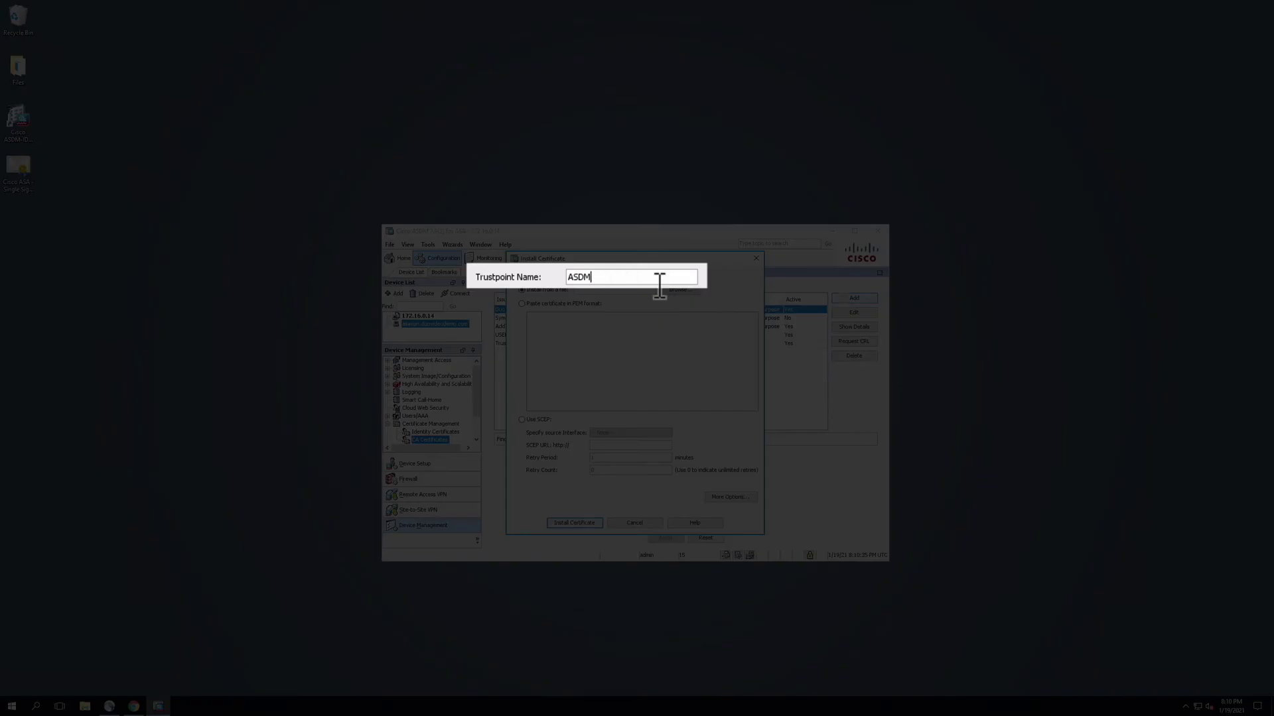
{"action": "type", "text": "Duo_Single_SignOn"}
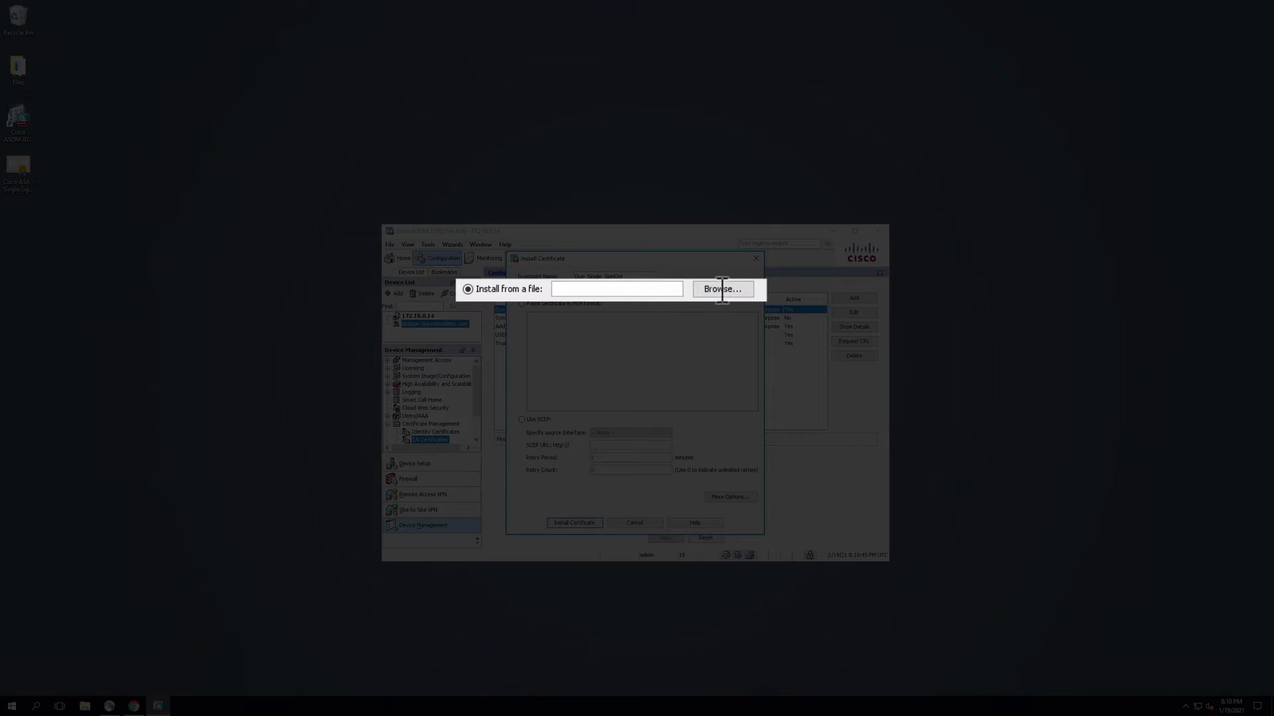
{"action": "left_click", "coordinate": [694, 295]}
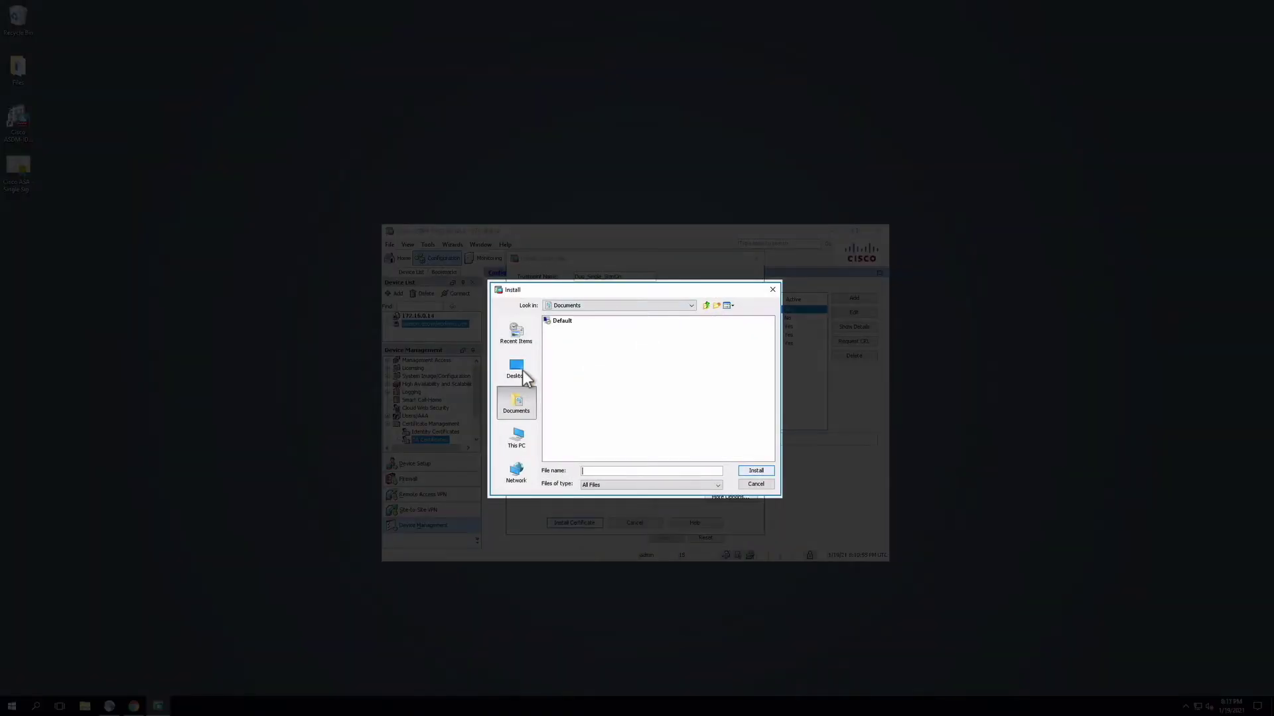
{"action": "left_click", "coordinate": [522, 370]}
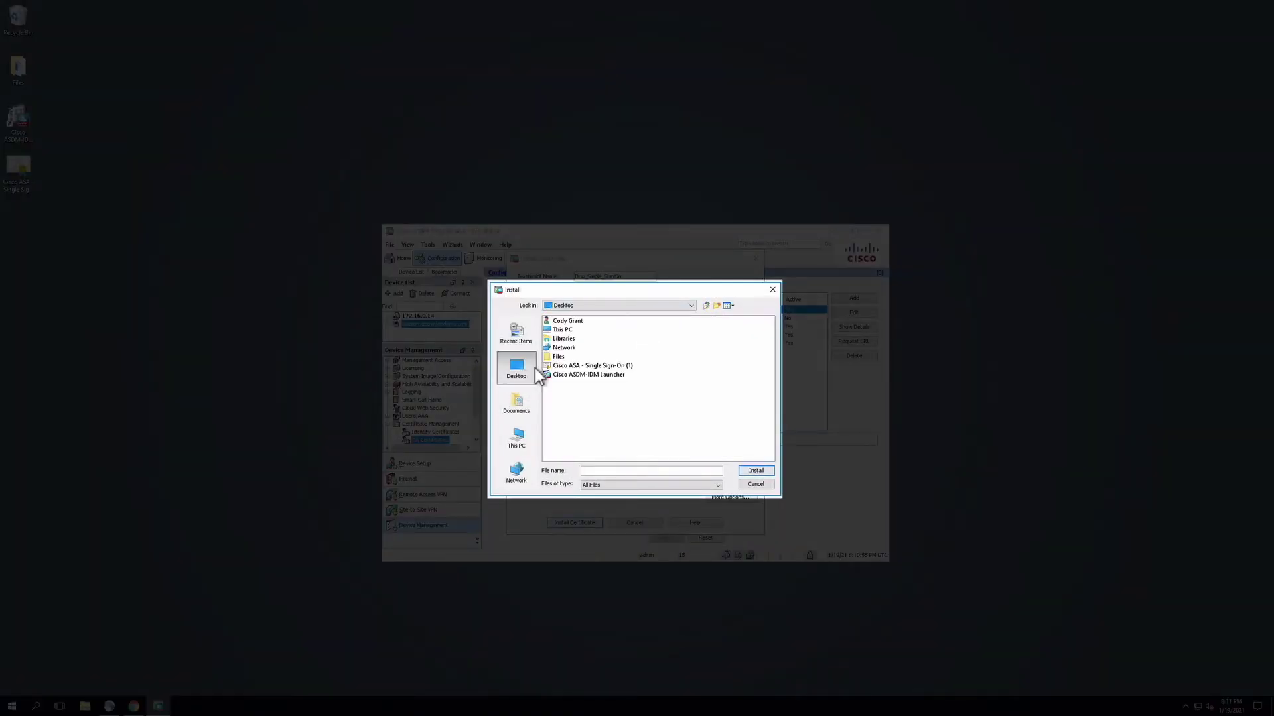
{"action": "left_click", "coordinate": [578, 367]}
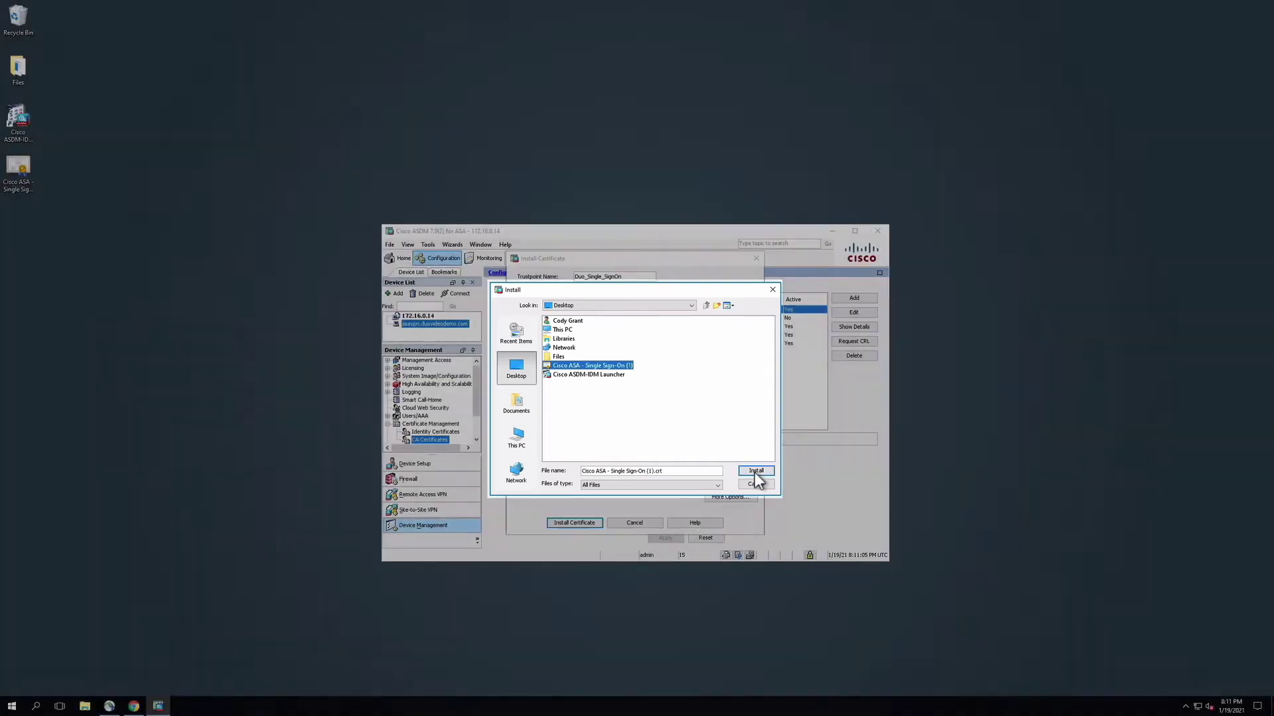
Install the Duo certificate under the new trustpoint and save the running configuration to flash.
{"action": "left_click", "coordinate": [754, 473]}
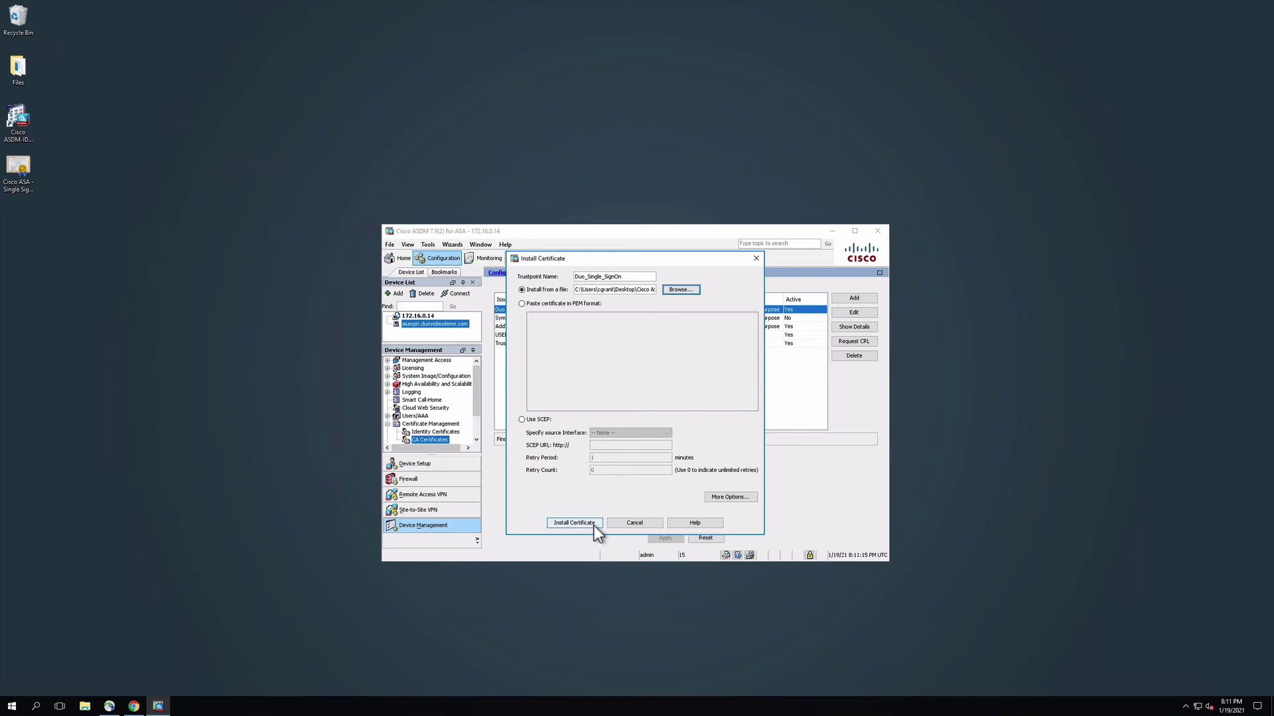
{"action": "left_click", "coordinate": [594, 525]}
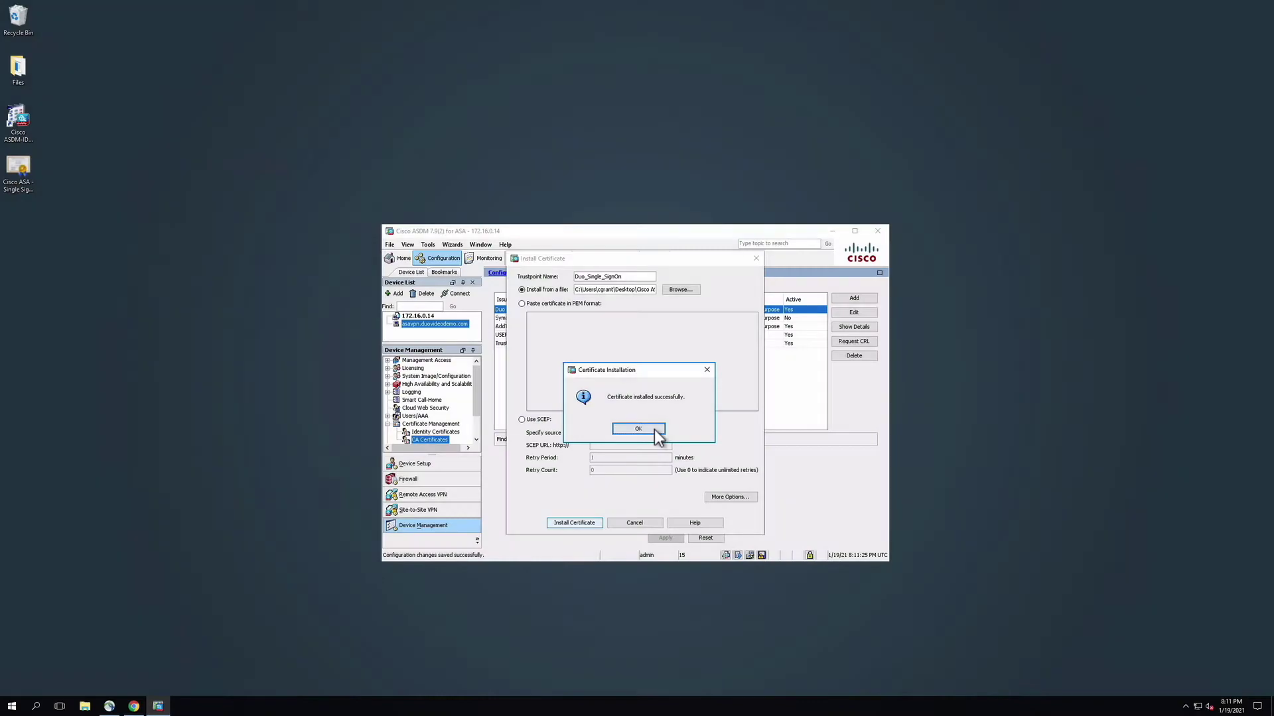
{"action": "left_click", "coordinate": [654, 430]}
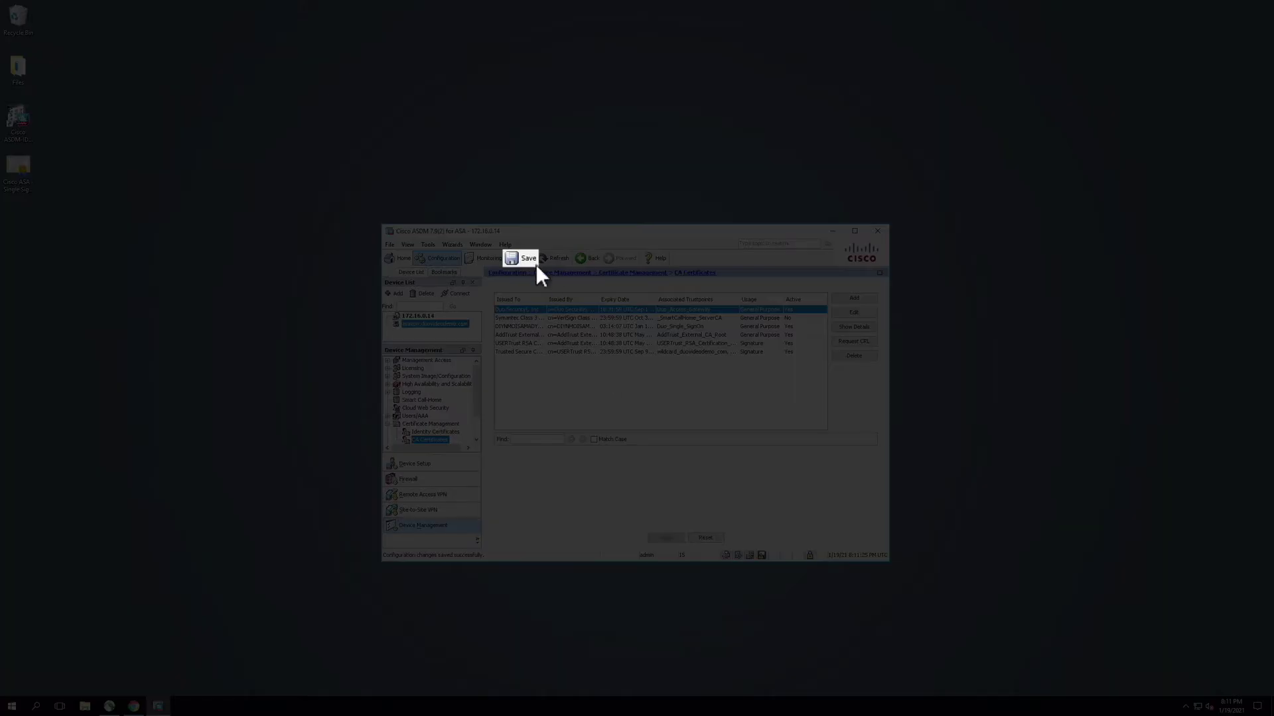
{"action": "left_click", "coordinate": [529, 259]}
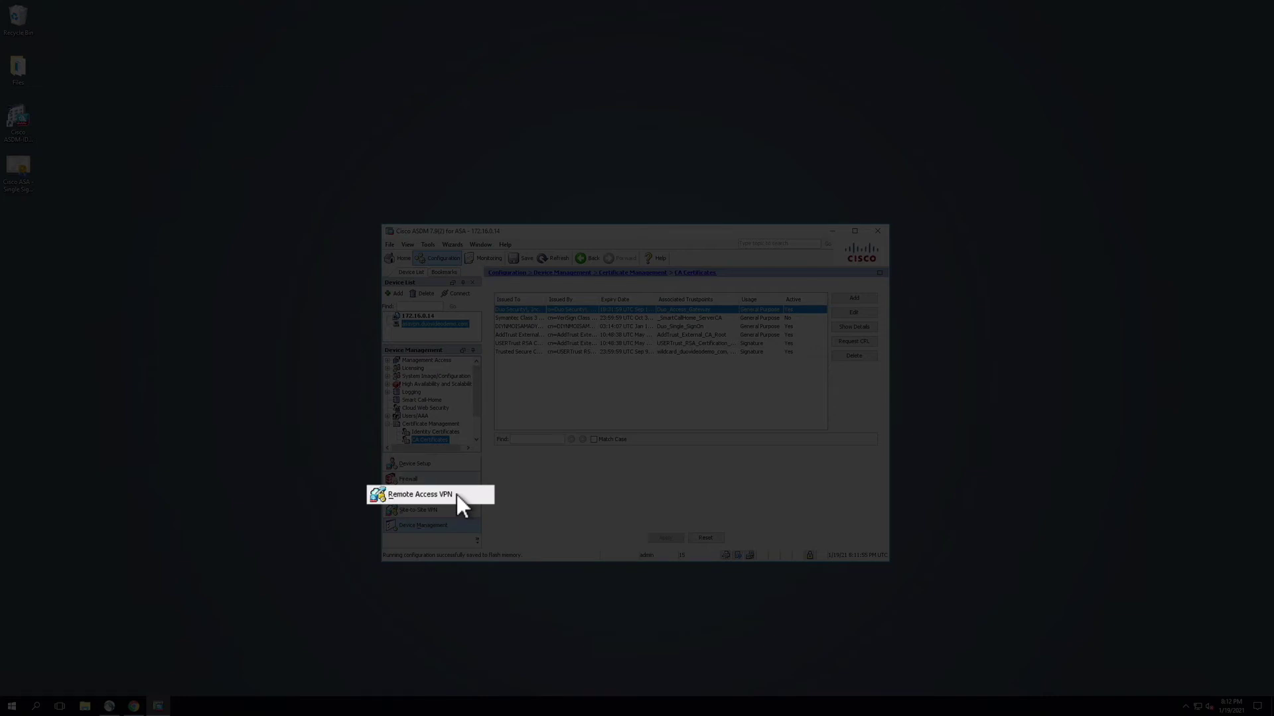
Go to Remote Access VPN > Network (Client) Access > AnyConnect Connection Profiles and its profiles table.
{"action": "left_click", "coordinate": [457, 494]}
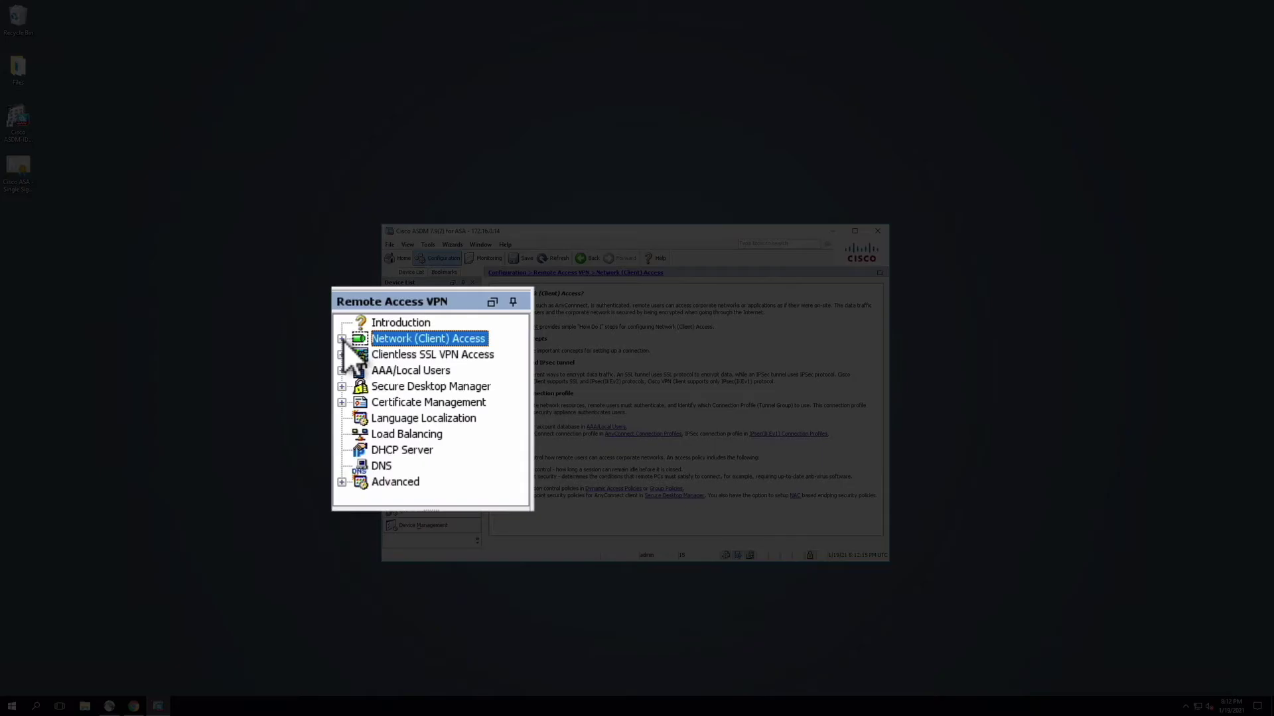
{"action": "left_click", "coordinate": [388, 369]}
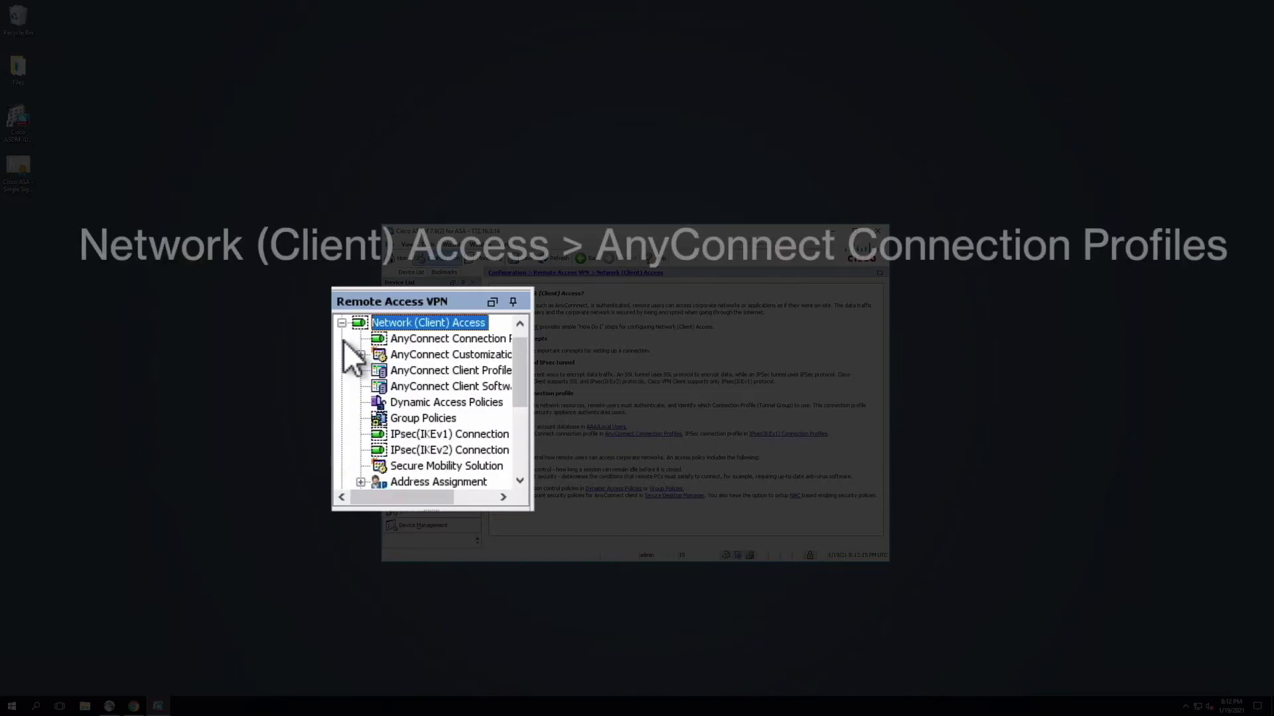
{"action": "left_click", "coordinate": [507, 498]}
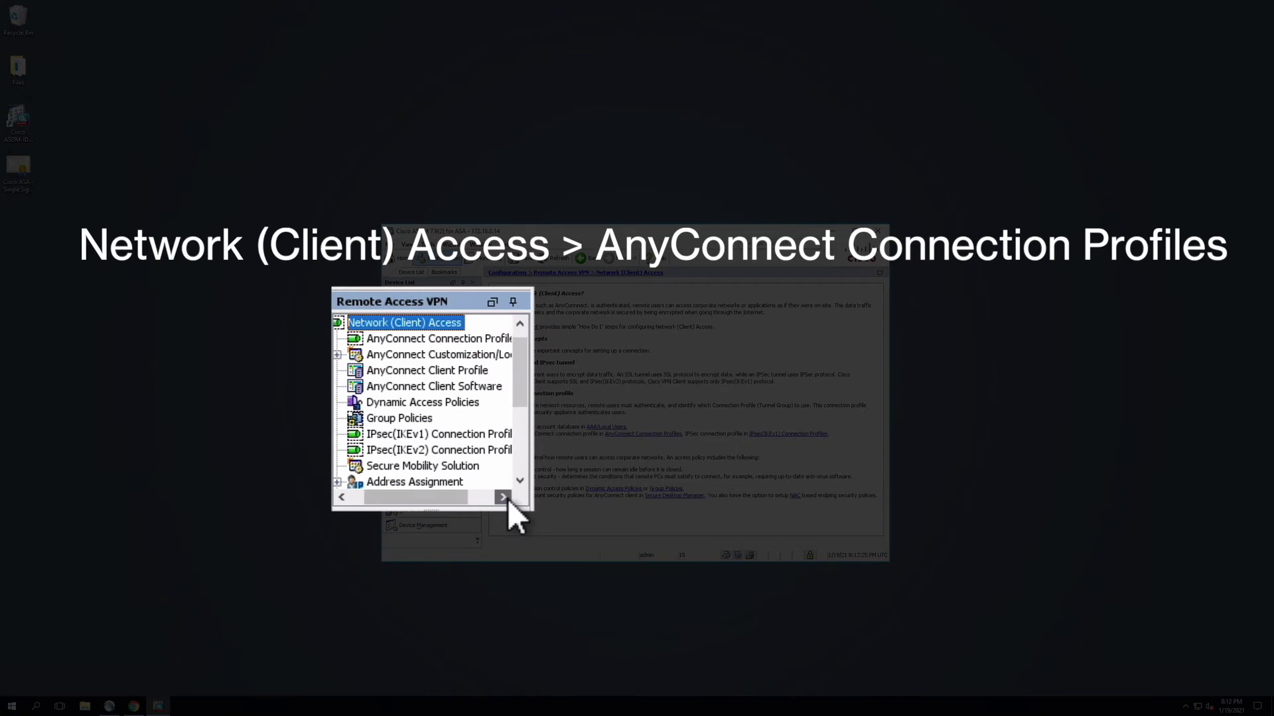
{"action": "left_click", "coordinate": [482, 337]}
{"action": "left_click", "coordinate": [879, 520]}
{"action": "left_click", "coordinate": [879, 520]}
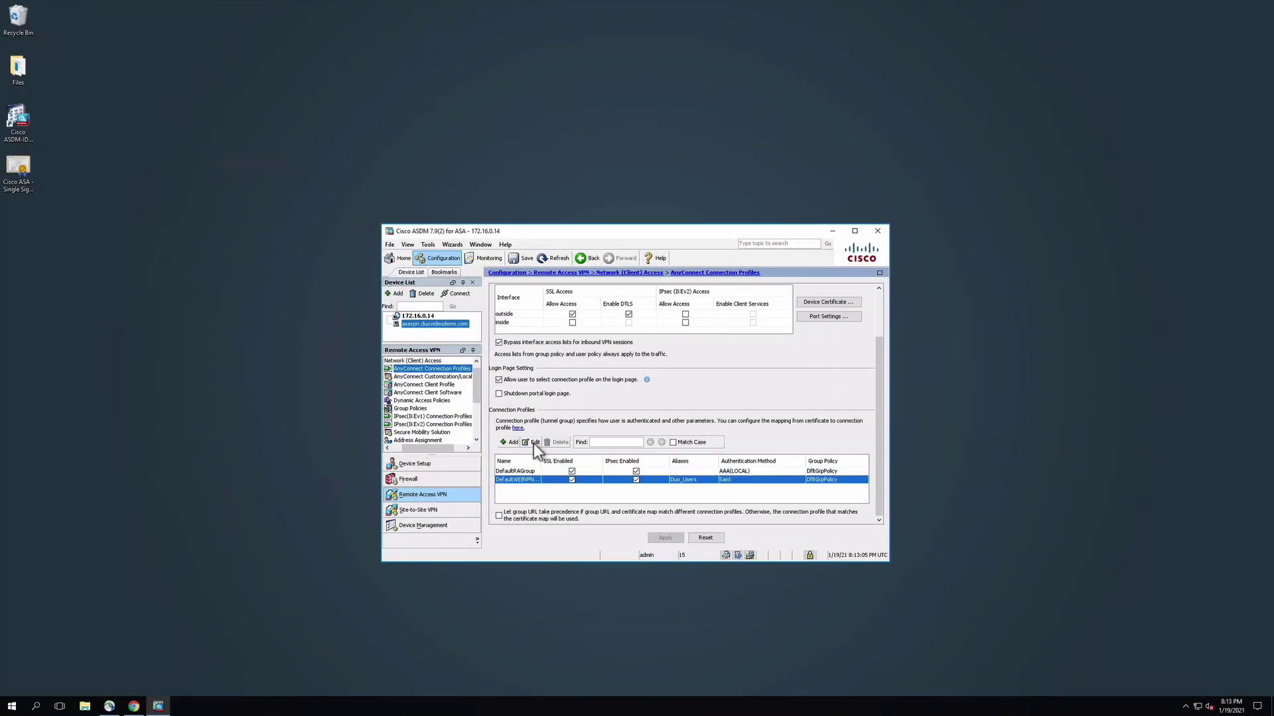
Set DefaultWEBVPNGroup's authentication method to SAML and bring up its SAML server Manage list.
{"action": "left_click", "coordinate": [533, 442]}
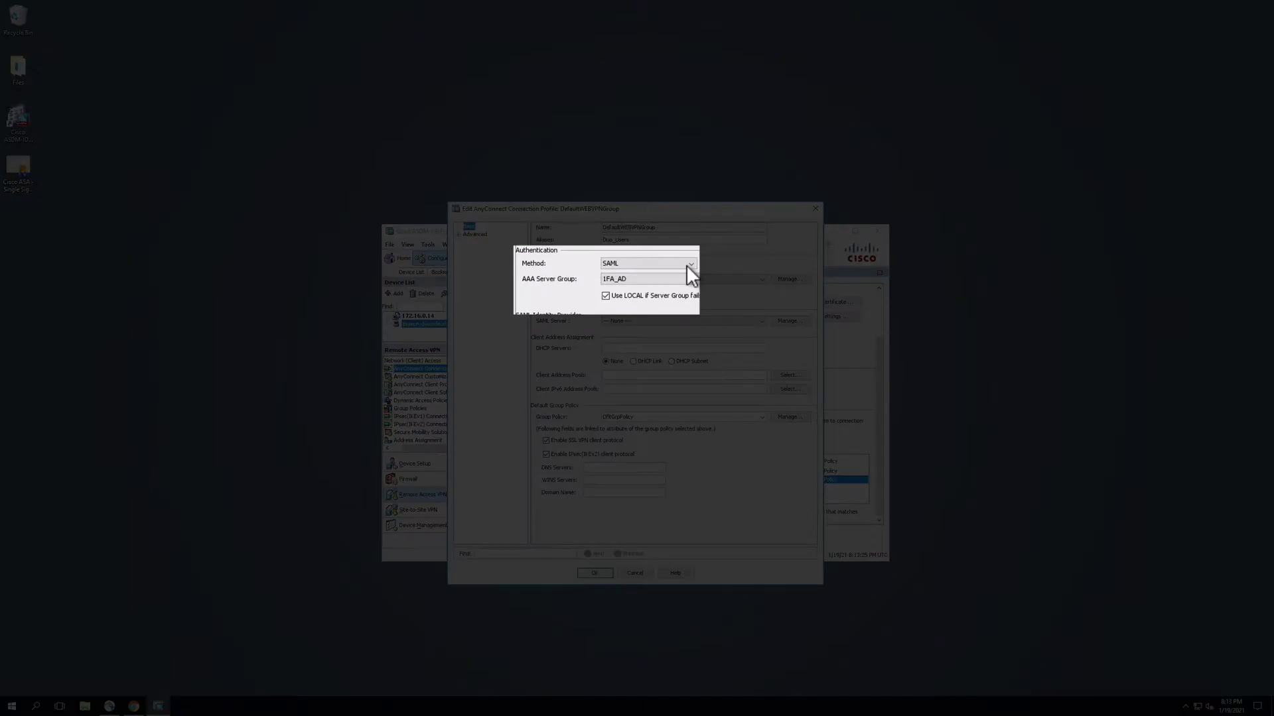
{"action": "left_click", "coordinate": [685, 265]}
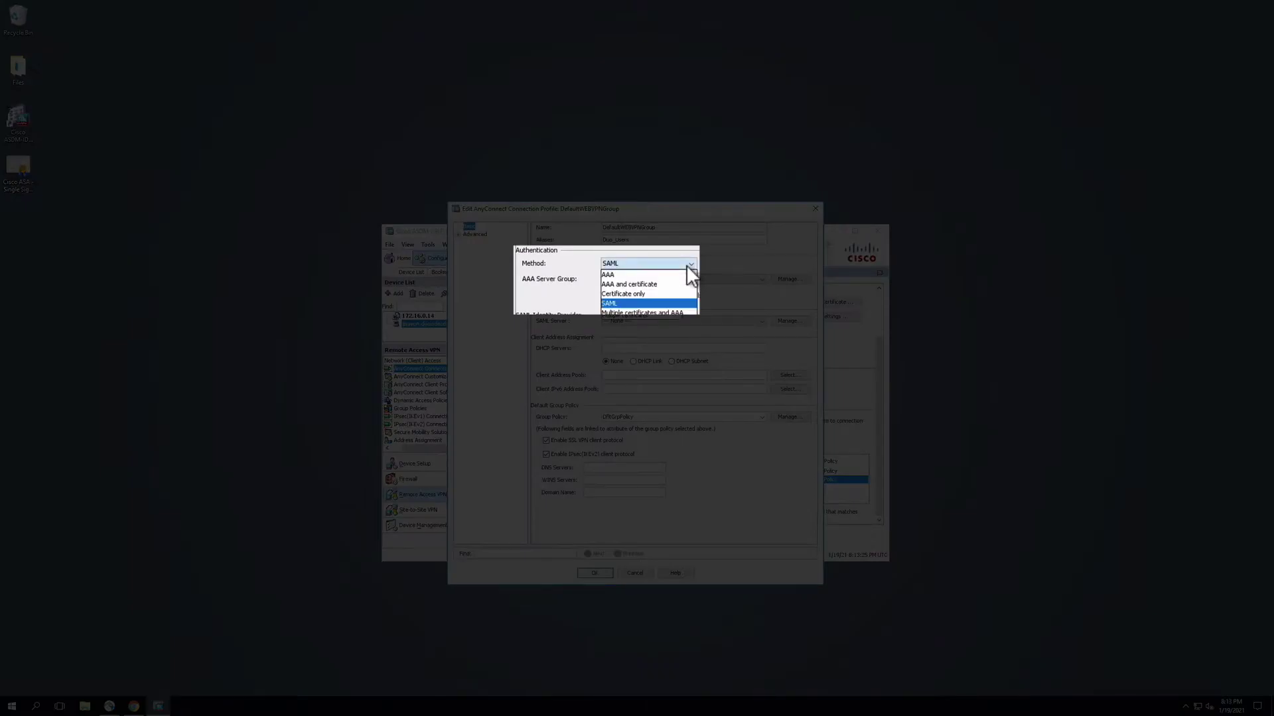
{"action": "left_click", "coordinate": [687, 304]}
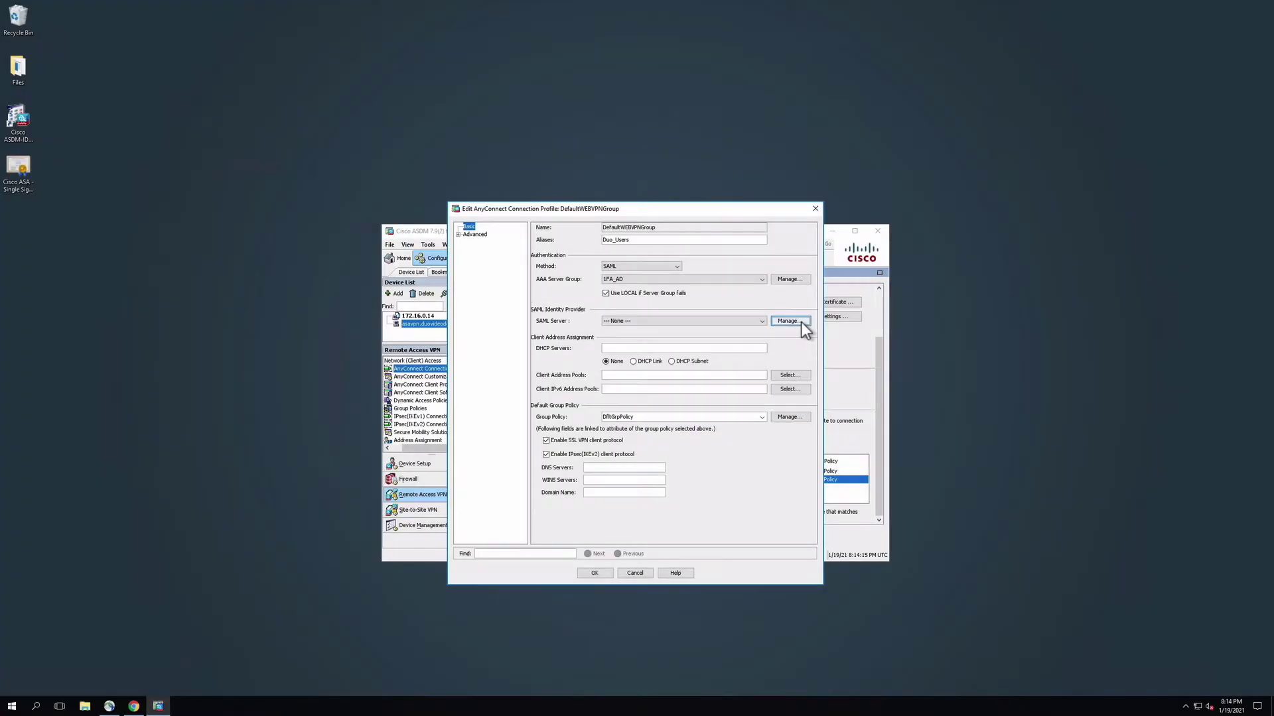
{"action": "left_click", "coordinate": [801, 323]}
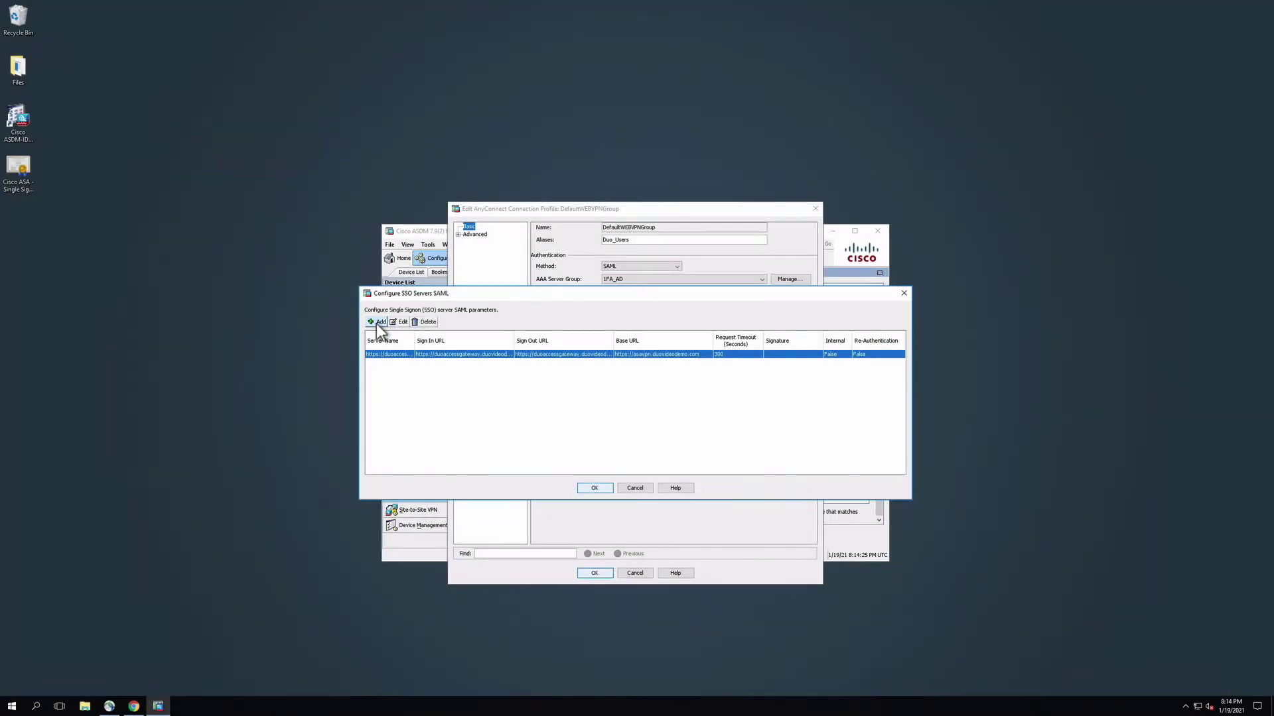
Add a new SSO server and paste Duo's Entity ID as its IDP Entity ID.
{"action": "left_click", "coordinate": [376, 322]}
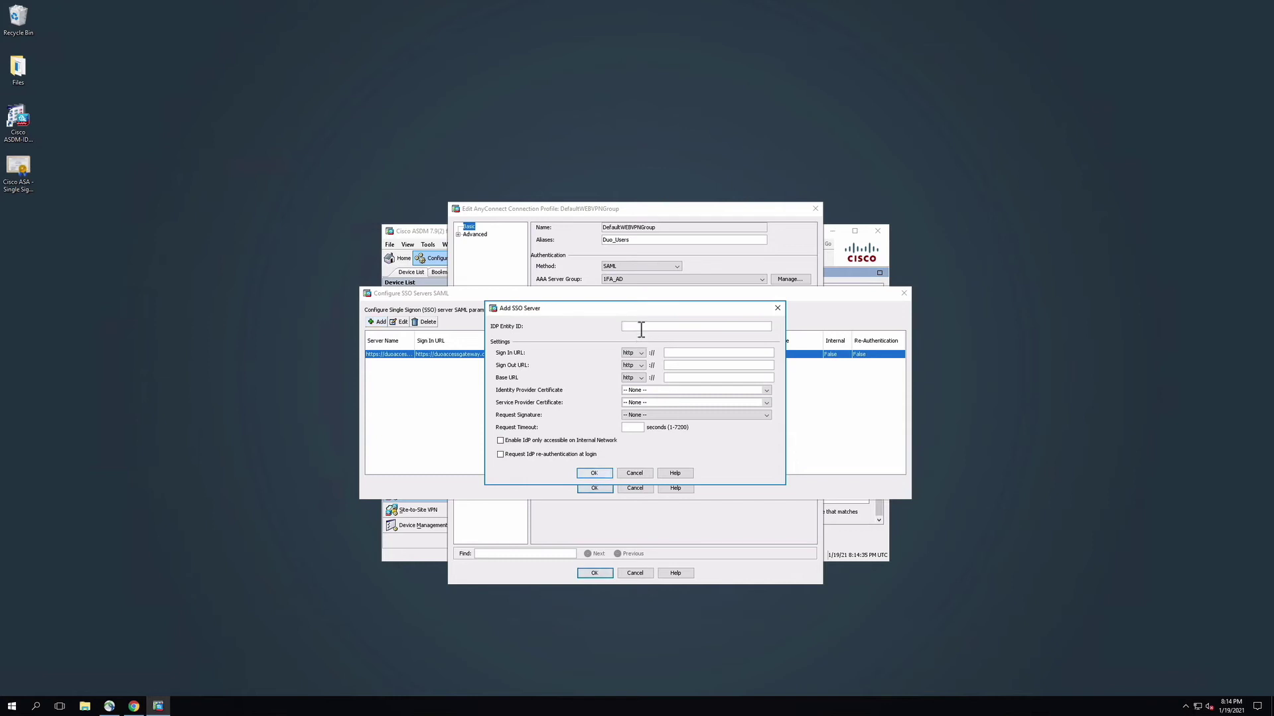
{"action": "left_click_drag", "start_coordinate": [626, 308], "coordinate": [1147, 495]}
{"action": "left_click", "coordinate": [134, 705]}
{"action": "left_click", "coordinate": [1073, 492]}
{"action": "left_click", "coordinate": [958, 439]}
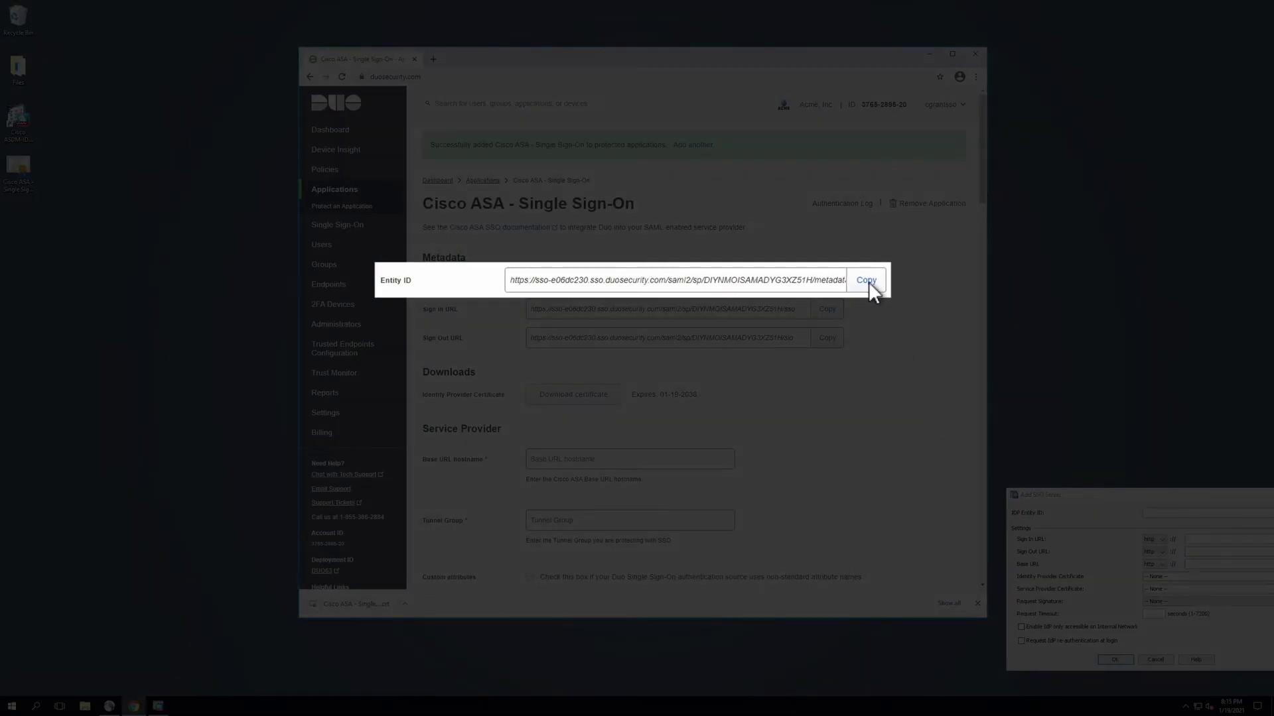
{"action": "left_click", "coordinate": [829, 282]}
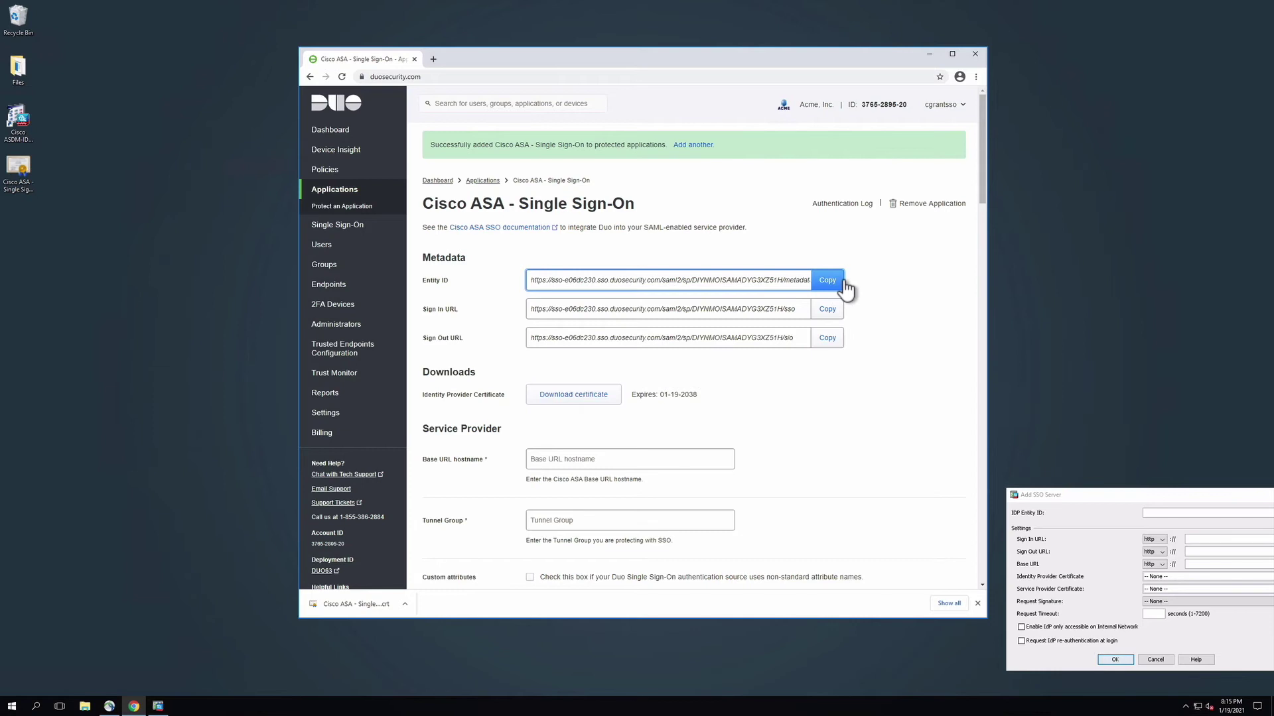
{"action": "left_click", "coordinate": [1172, 496]}
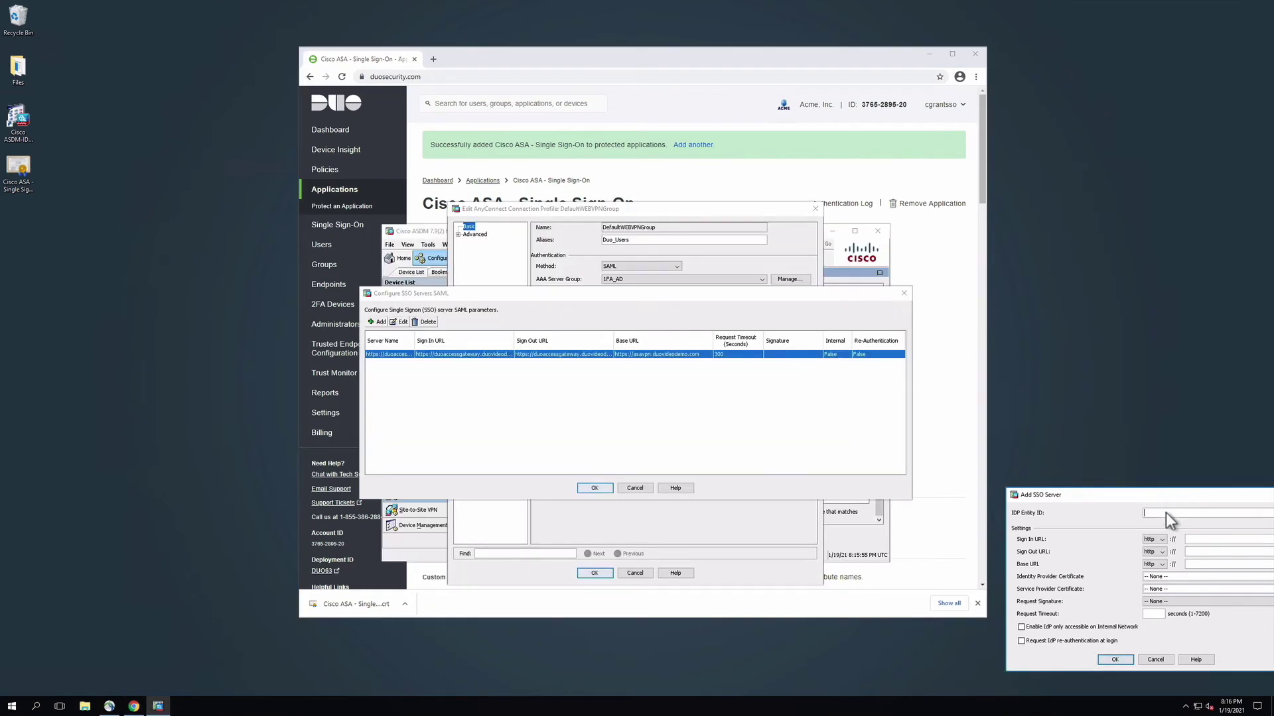
{"action": "left_click_drag", "start_coordinate": [1172, 497], "coordinate": [976, 484]}
{"action": "left_click_drag", "start_coordinate": [1096, 324], "coordinate": [1097, 316]}
{"action": "left_click", "coordinate": [978, 343]}
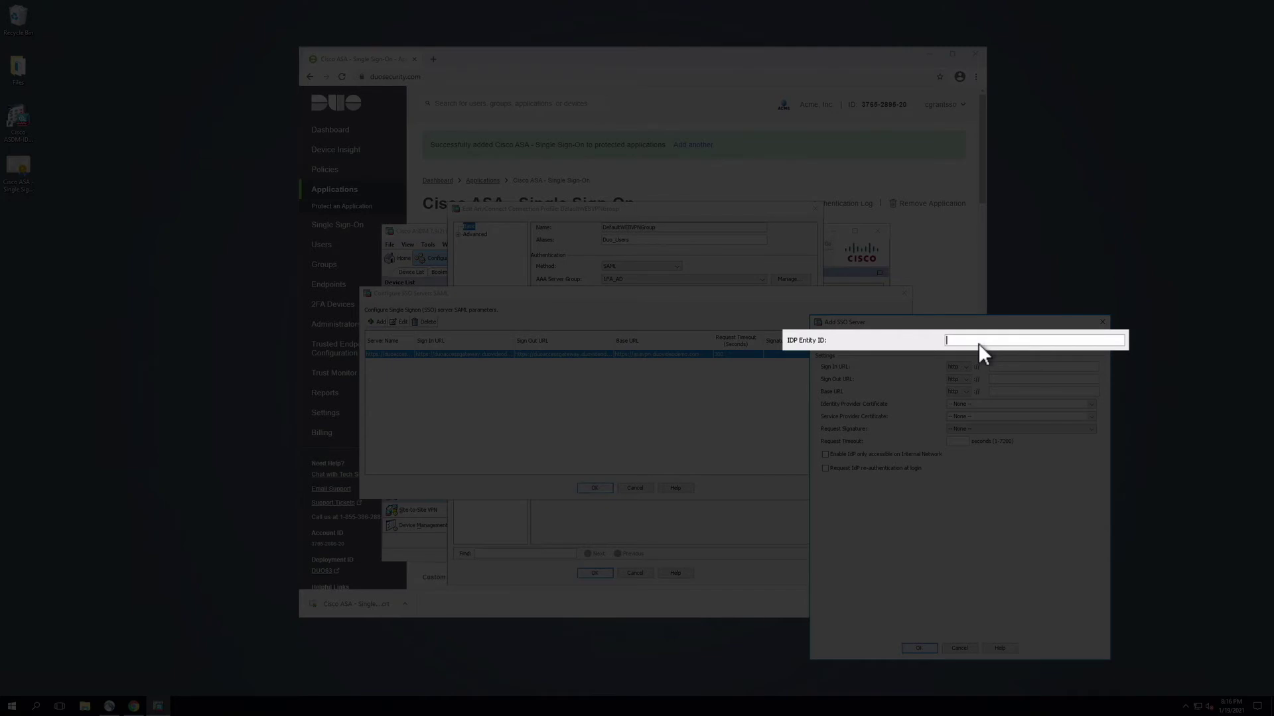
{"action": "key", "text": "ctrl+v"}
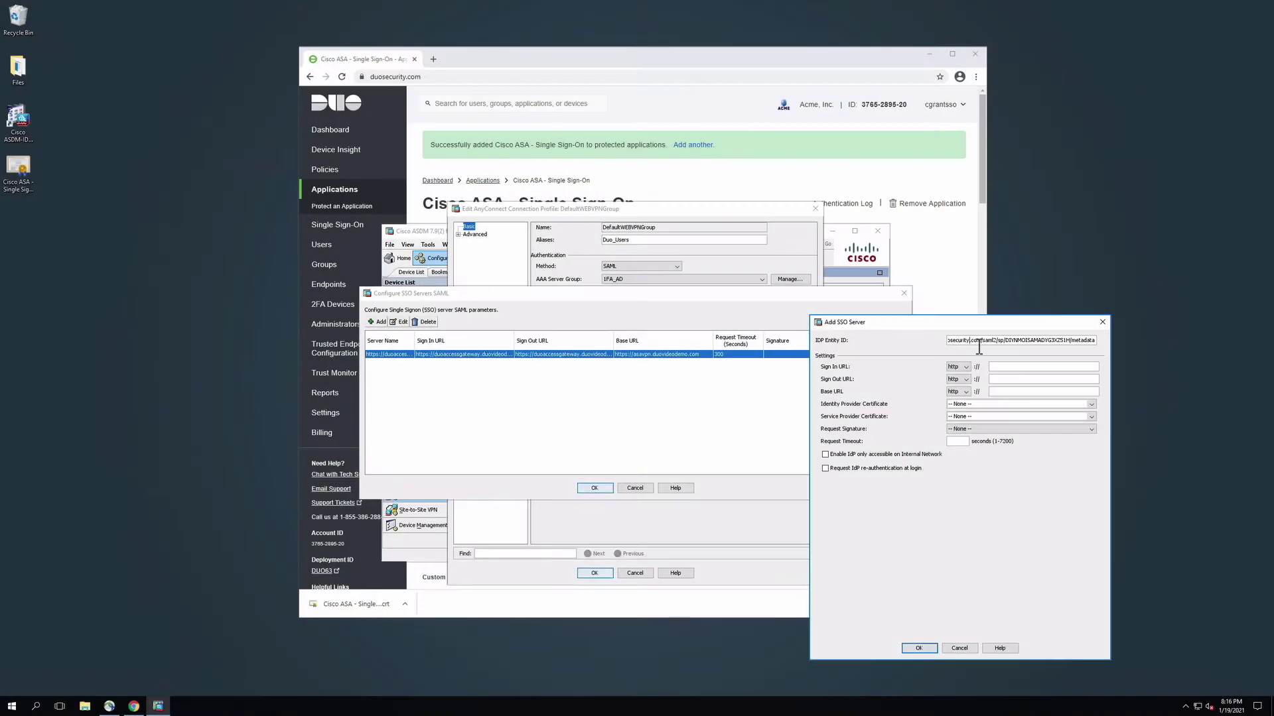
{"action": "key", "text": "Home"}
Copy Duo's Sign In and Sign Out URLs into the SSO server's matching fields.
{"action": "left_click", "coordinate": [933, 275]}
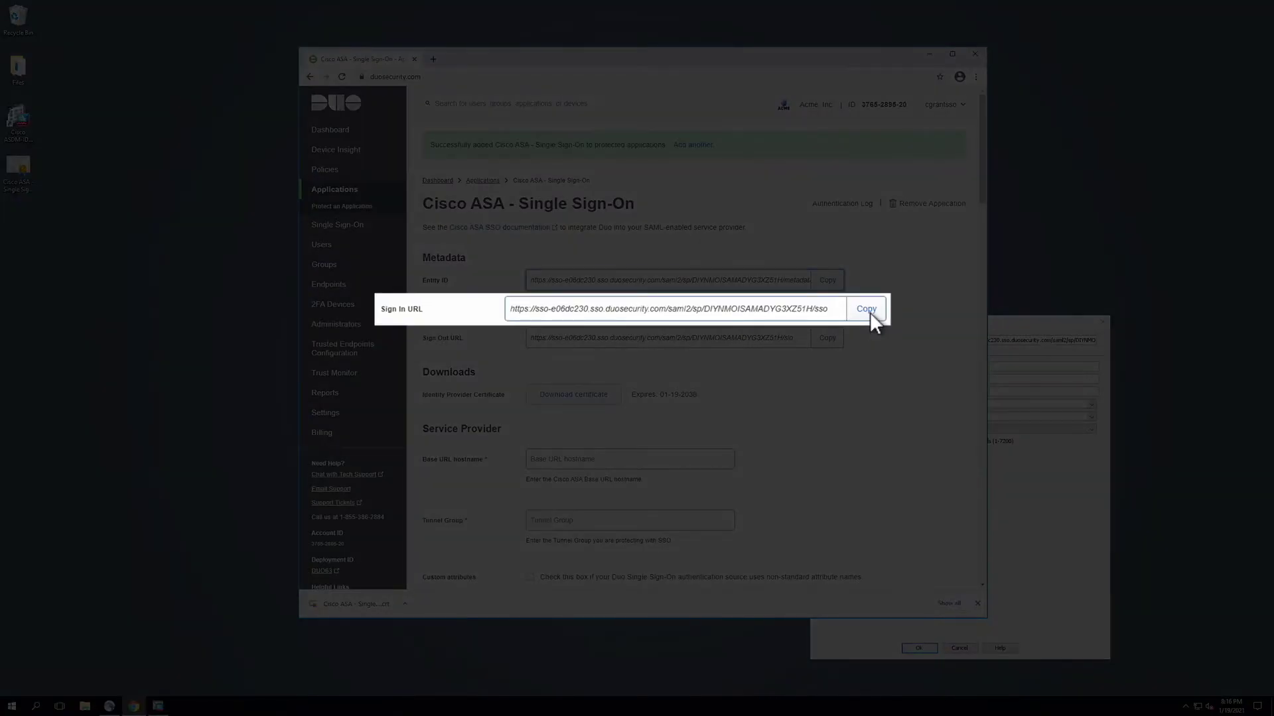
{"action": "left_click", "coordinate": [870, 311]}
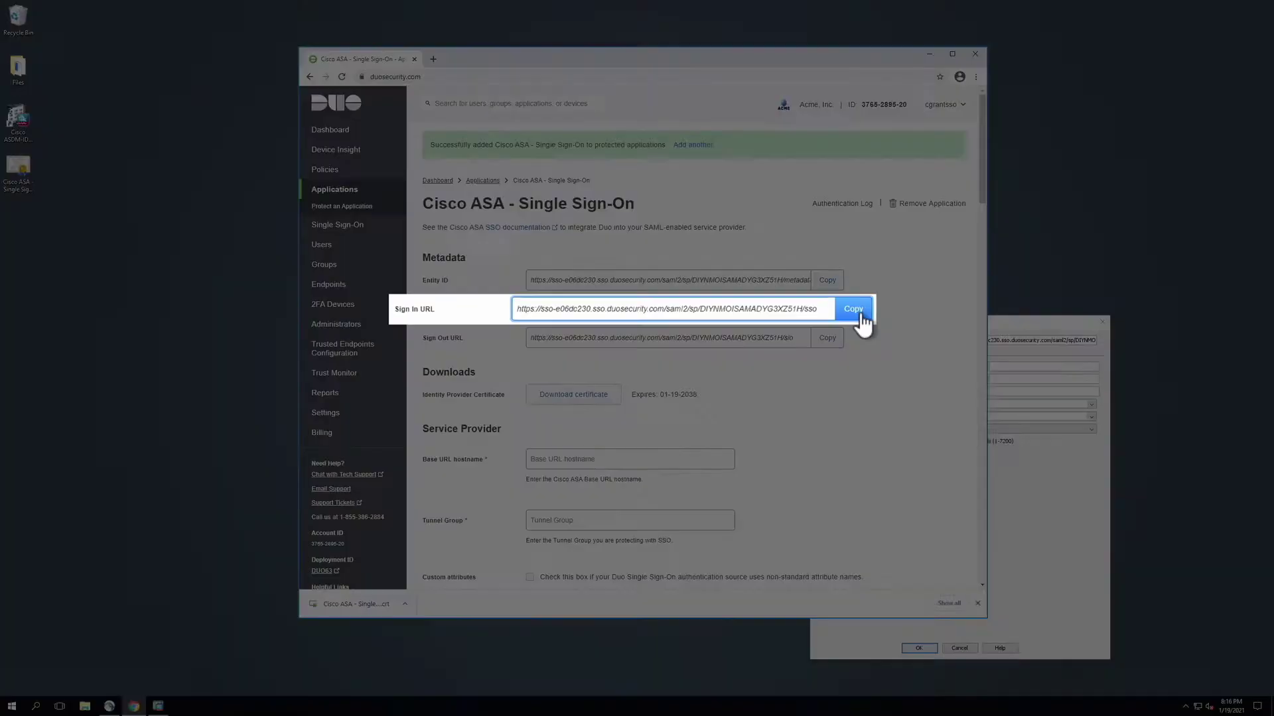
{"action": "left_click", "coordinate": [1024, 323]}
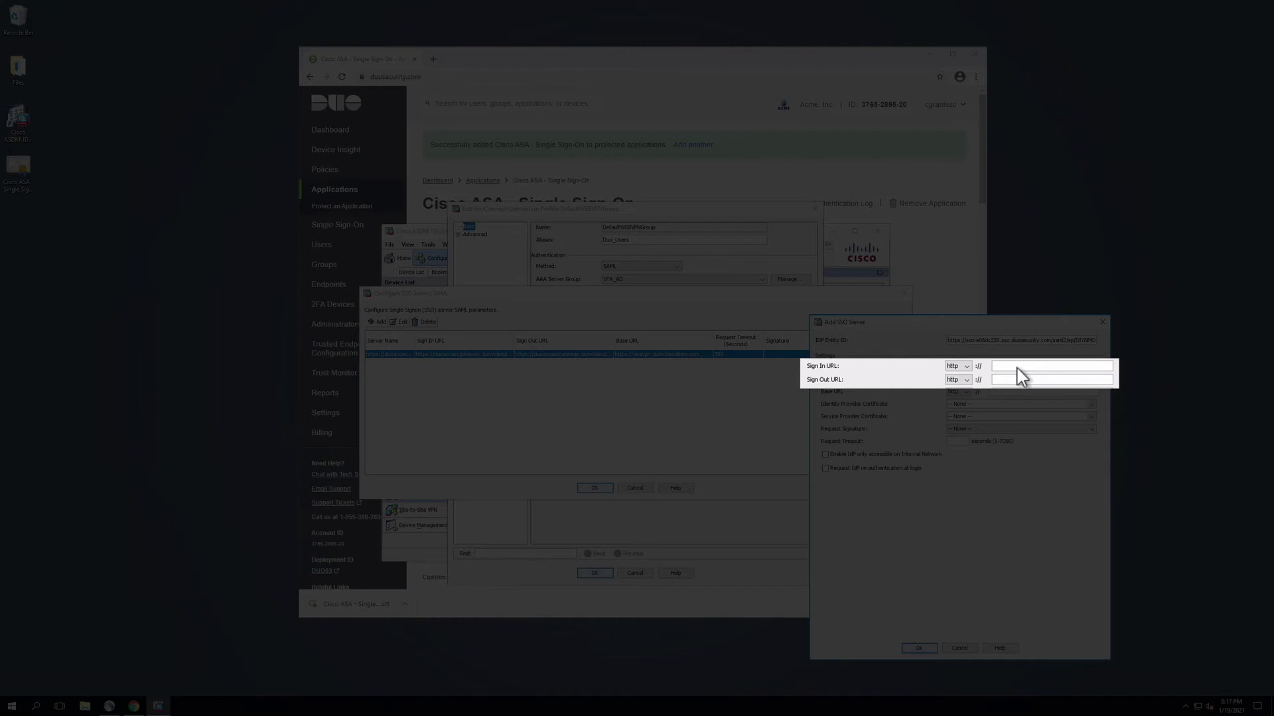
{"action": "left_click", "coordinate": [1012, 368]}
{"action": "key", "text": "ctrl+v"}
{"action": "left_click", "coordinate": [961, 296]}
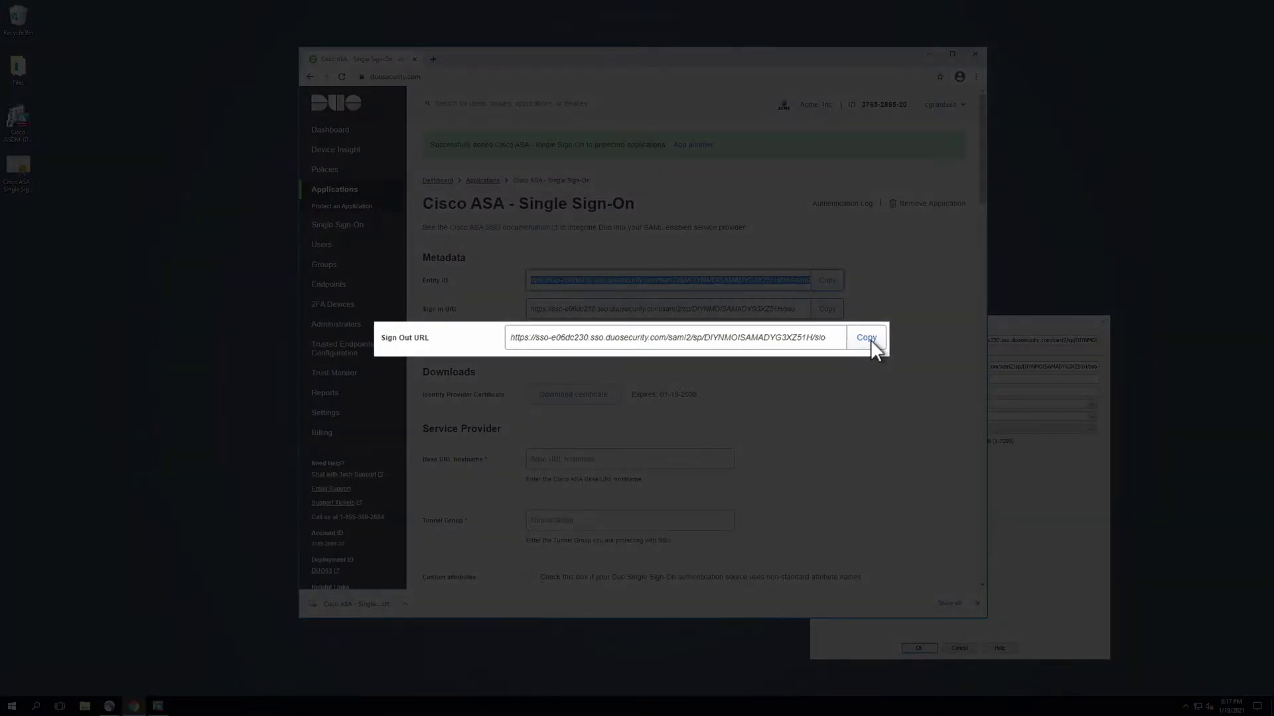
{"action": "left_click", "coordinate": [831, 340]}
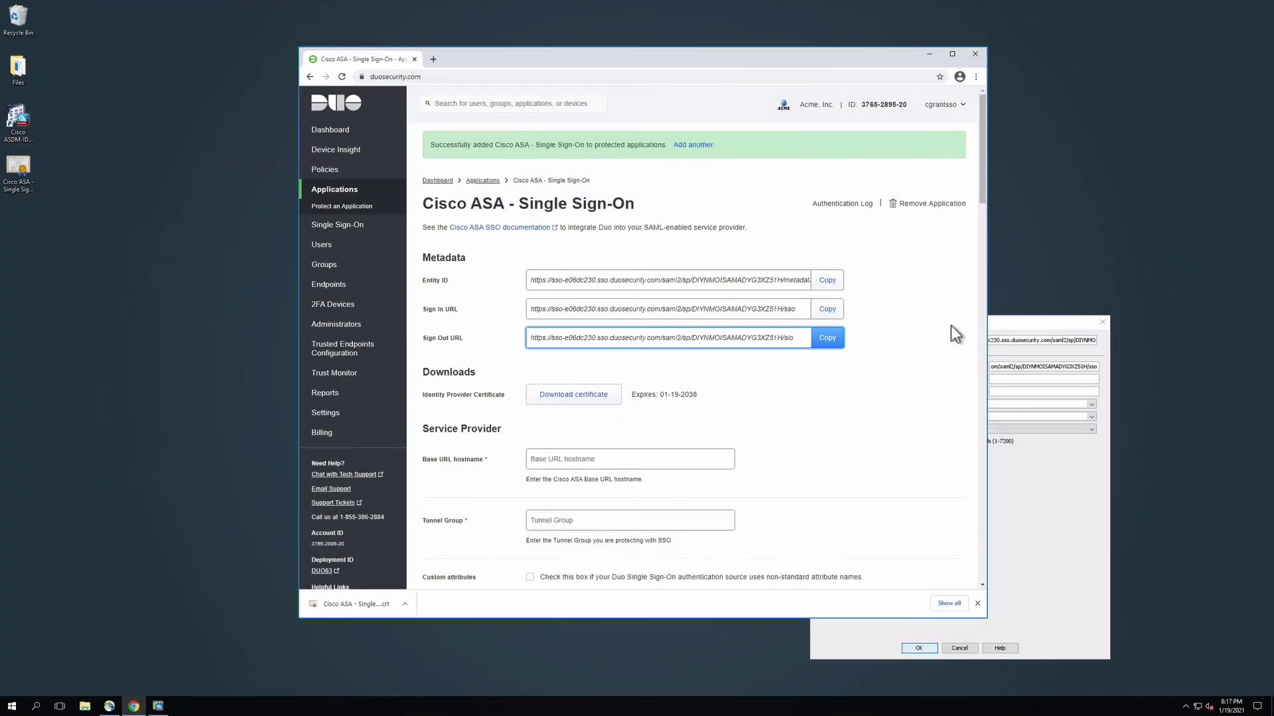
{"action": "left_click", "coordinate": [1013, 382]}
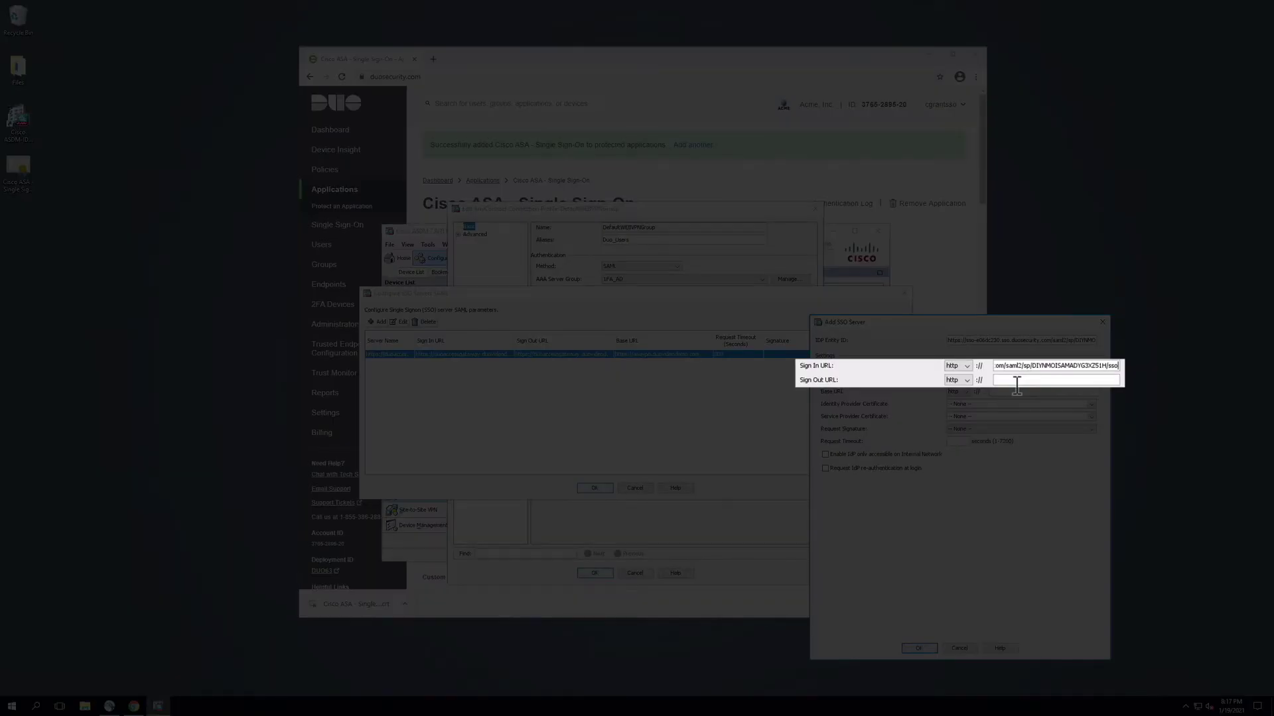
{"action": "key", "text": "ctrl+v"}
{"action": "left_click", "coordinate": [1000, 379]}
{"action": "key", "text": "Left"}
{"action": "key", "text": "Left"}
{"action": "key", "text": "Left"}
{"action": "key", "text": "Left"}
{"action": "key", "text": "Left"}
{"action": "key", "text": "Left"}
{"action": "key", "text": "Left"}
{"action": "key", "text": "Left"}
{"action": "key", "text": "Left"}
{"action": "key", "text": "Left"}
{"action": "key", "text": "Left"}
{"action": "key", "text": "Left"}
{"action": "key", "text": "Left"}
{"action": "key", "text": "Left"}
{"action": "key", "text": "Left"}
{"action": "key", "text": "Left"}
{"action": "key", "text": "Left"}
{"action": "key", "text": "Left"}
{"action": "key", "text": "Left"}
{"action": "key", "text": "Left"}
{"action": "key", "text": "BackSpace"}
{"action": "key", "text": "BackSpace"}
{"action": "key", "text": "BackSpace"}
{"action": "key", "text": "BackSpace"}
{"action": "key", "text": "BackSpace"}
{"action": "key", "text": "BackSpace"}
{"action": "key", "text": "BackSpace"}
{"action": "key", "text": "BackSpace"}
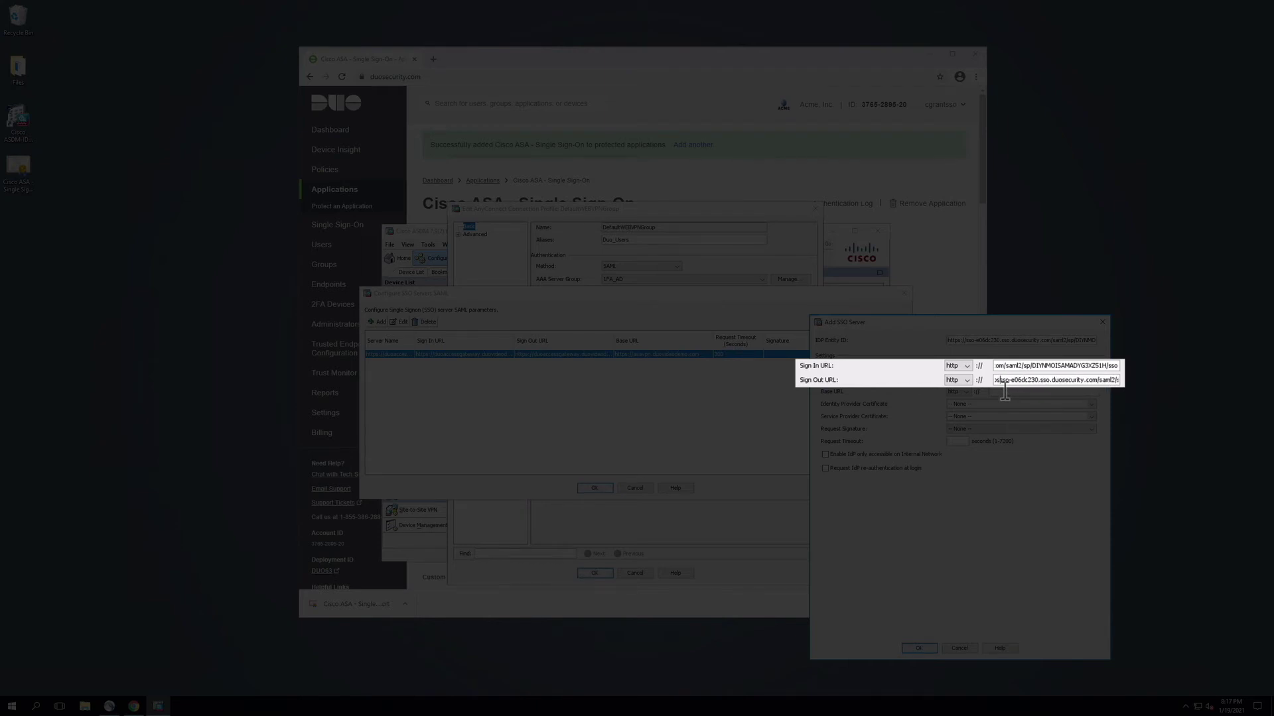
{"action": "left_click", "coordinate": [1004, 366]}
{"action": "key", "text": "Left"}
{"action": "key", "text": "Left"}
{"action": "key", "text": "Left"}
{"action": "key", "text": "Left"}
{"action": "key", "text": "Left"}
{"action": "key", "text": "Left"}
{"action": "key", "text": "Left"}
{"action": "key", "text": "Left"}
{"action": "key", "text": "Left"}
{"action": "key", "text": "Left"}
{"action": "key", "text": "Left"}
{"action": "key", "text": "Left"}
{"action": "key", "text": "Left"}
{"action": "key", "text": "Left"}
{"action": "key", "text": "Left"}
{"action": "key", "text": "Left"}
{"action": "key", "text": "Left"}
{"action": "key", "text": "Left"}
{"action": "key", "text": "Left"}
{"action": "key", "text": "Left"}
{"action": "key", "text": "Left"}
{"action": "key", "text": "Left"}
{"action": "key", "text": "Left"}
{"action": "key", "text": "Left"}
{"action": "key", "text": "Left"}
{"action": "key", "text": "Left"}
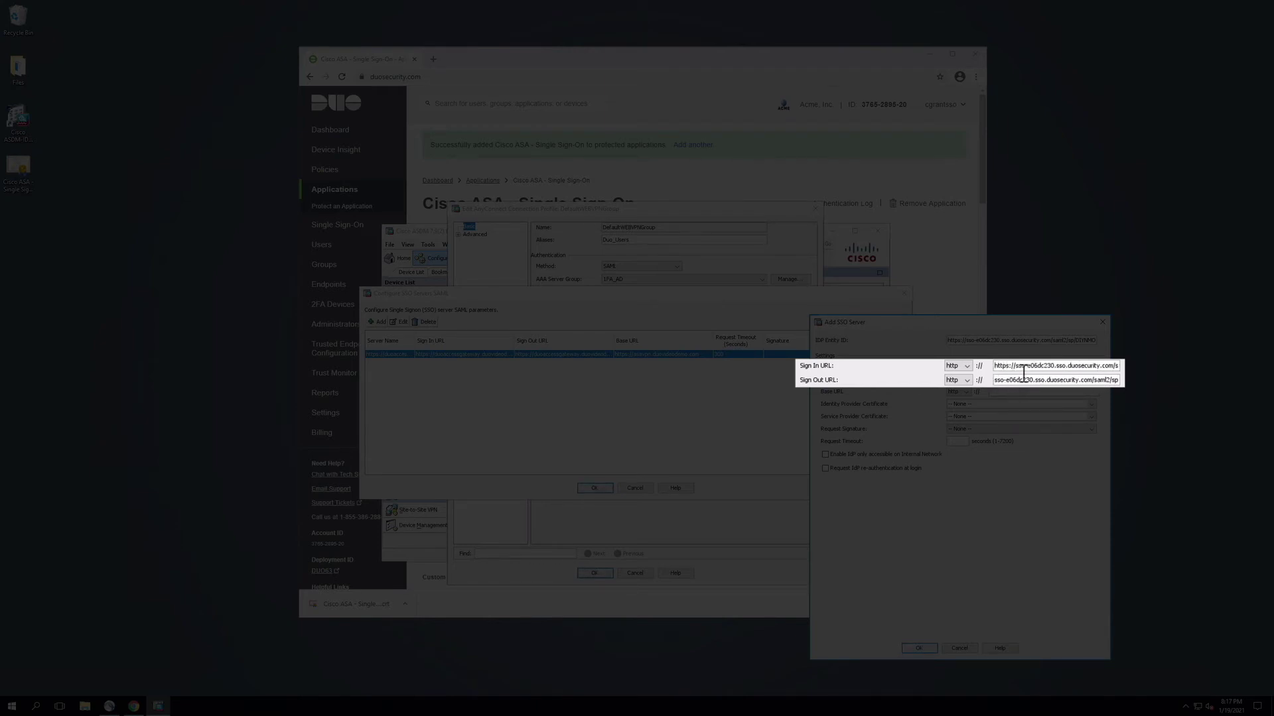
{"action": "key", "text": "BackSpace"}
{"action": "key", "text": "BackSpace"}
{"action": "key", "text": "BackSpace"}
{"action": "key", "text": "BackSpace"}
{"action": "key", "text": "BackSpace"}
{"action": "key", "text": "BackSpace"}
{"action": "key", "text": "BackSpace"}
{"action": "key", "text": "BackSpace"}
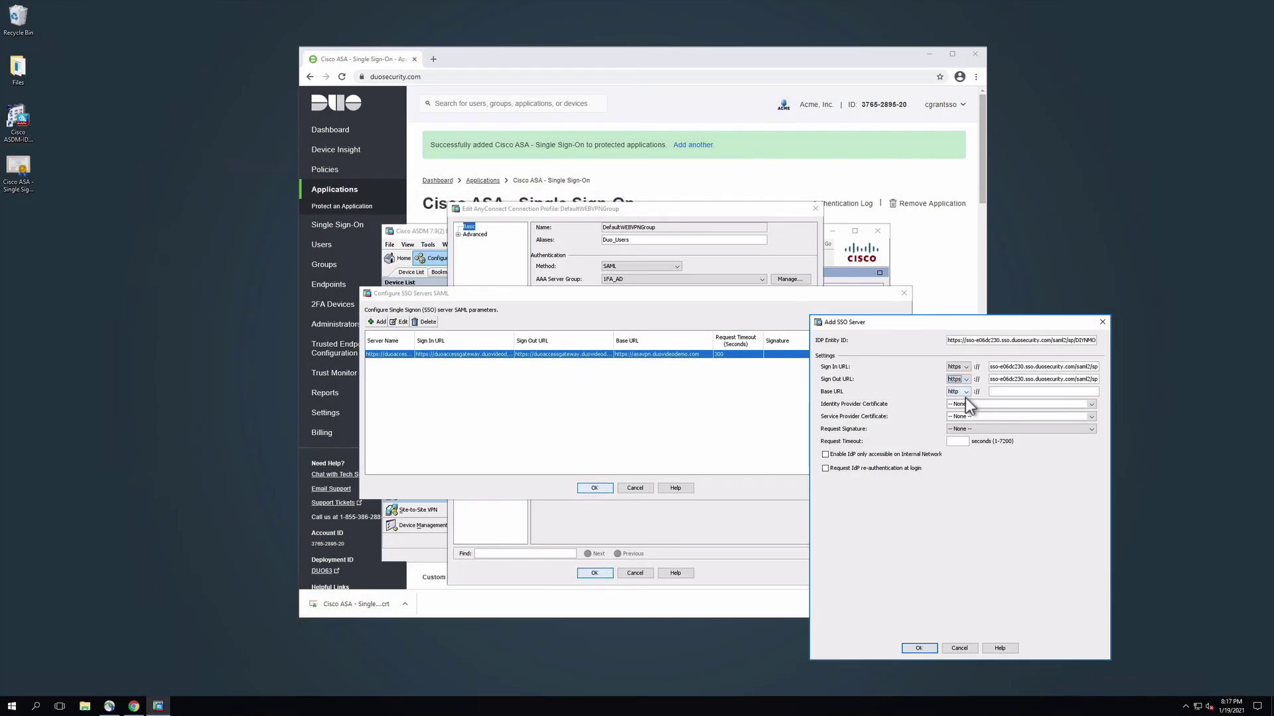
Set the Base URL to https with host asavpn.duovideodemo.com.
{"action": "left_click", "coordinate": [967, 392]}
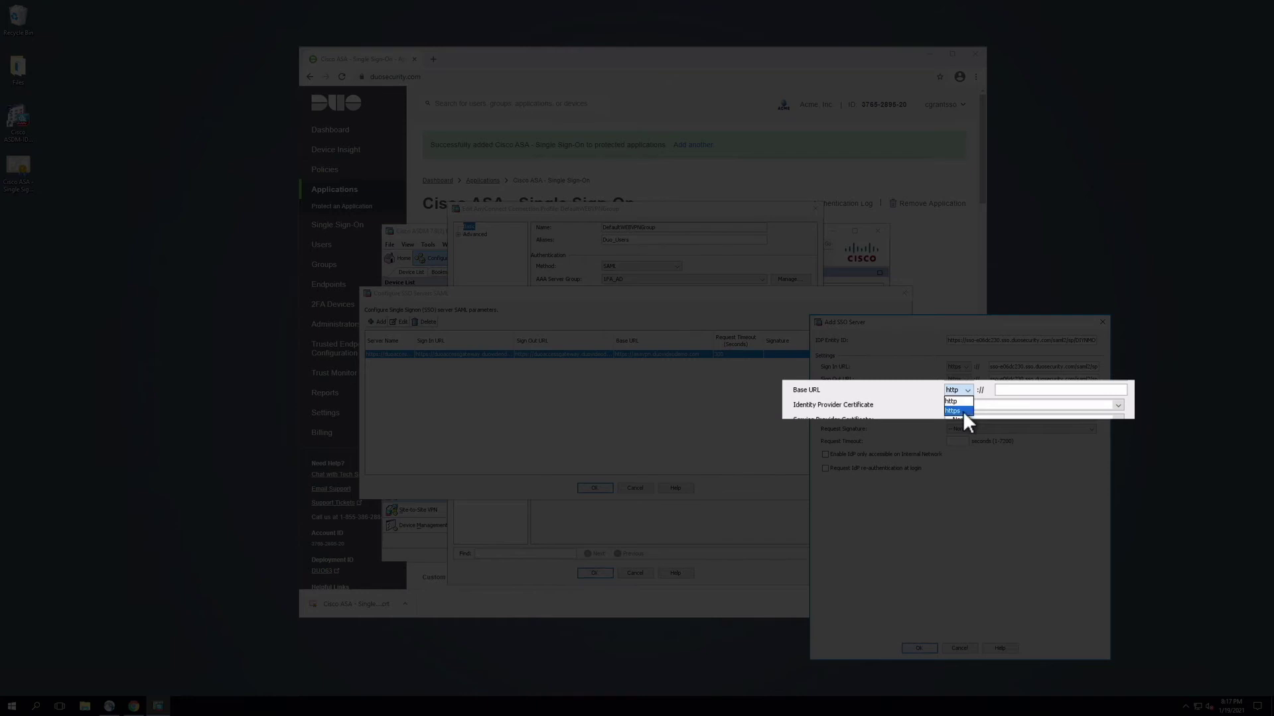
{"action": "left_click", "coordinate": [962, 411]}
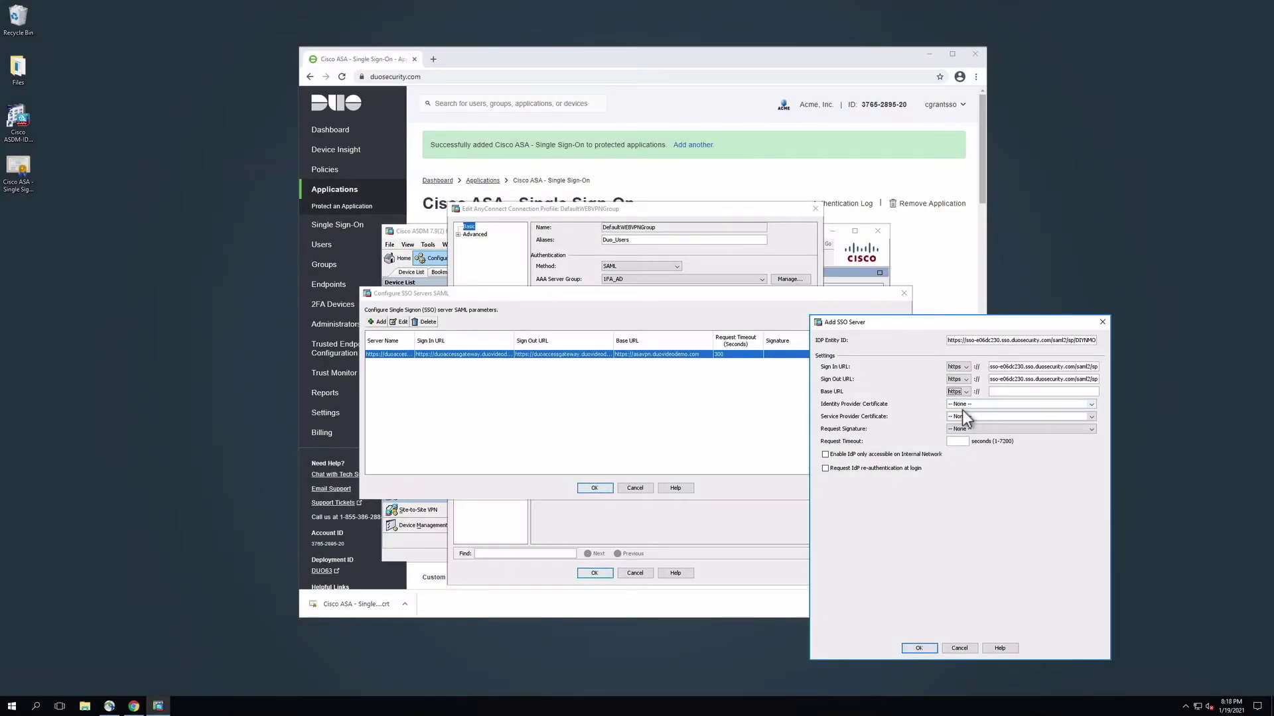
{"action": "left_click", "coordinate": [1009, 393]}
{"action": "type", "text": "asavpn.duovid"}
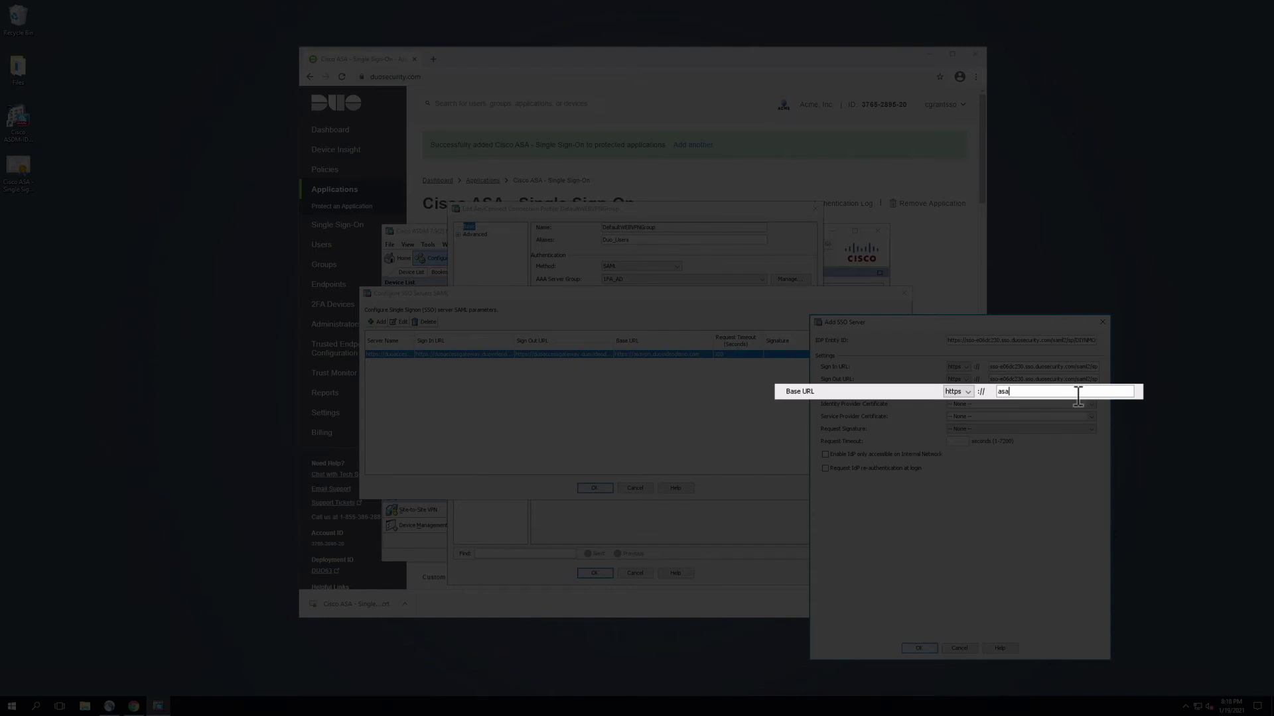
{"action": "type", "text": "eodemo.com"}
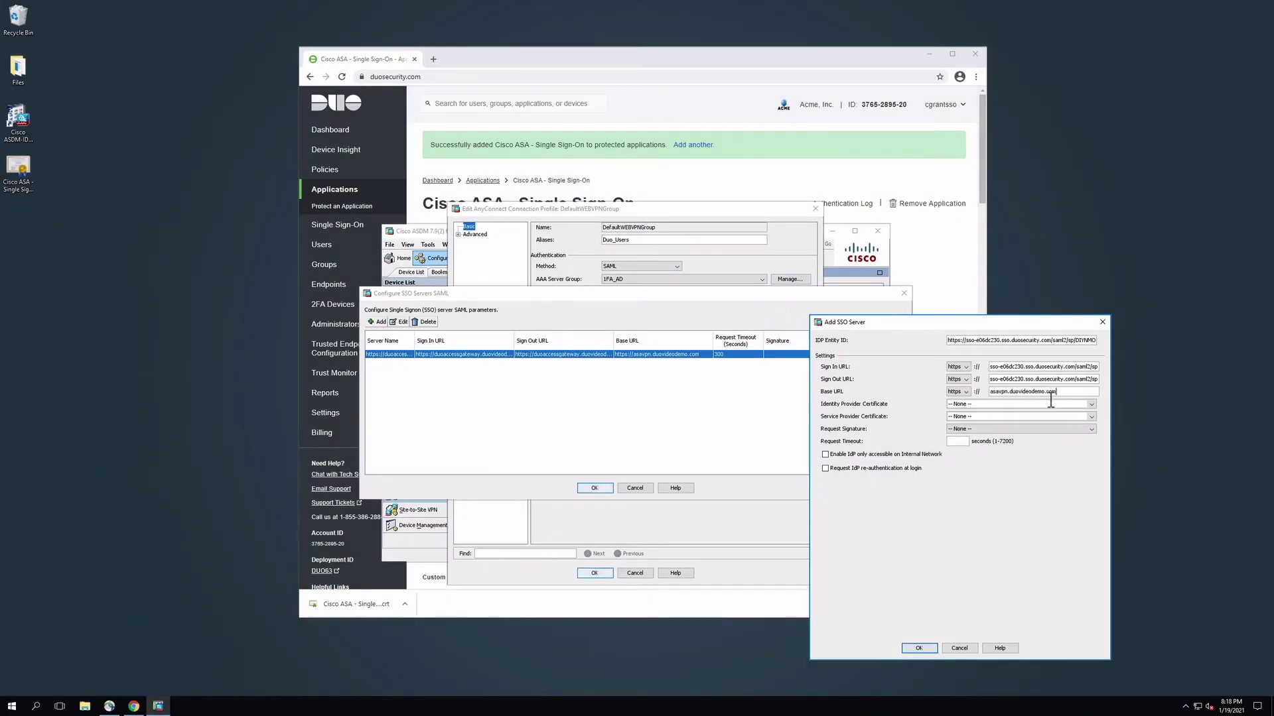
Choose Duo_Single_SignOn as IdP certificate and the wildcard duovideodemo.com certificate as SP certificate.
{"action": "left_click", "coordinate": [1090, 405]}
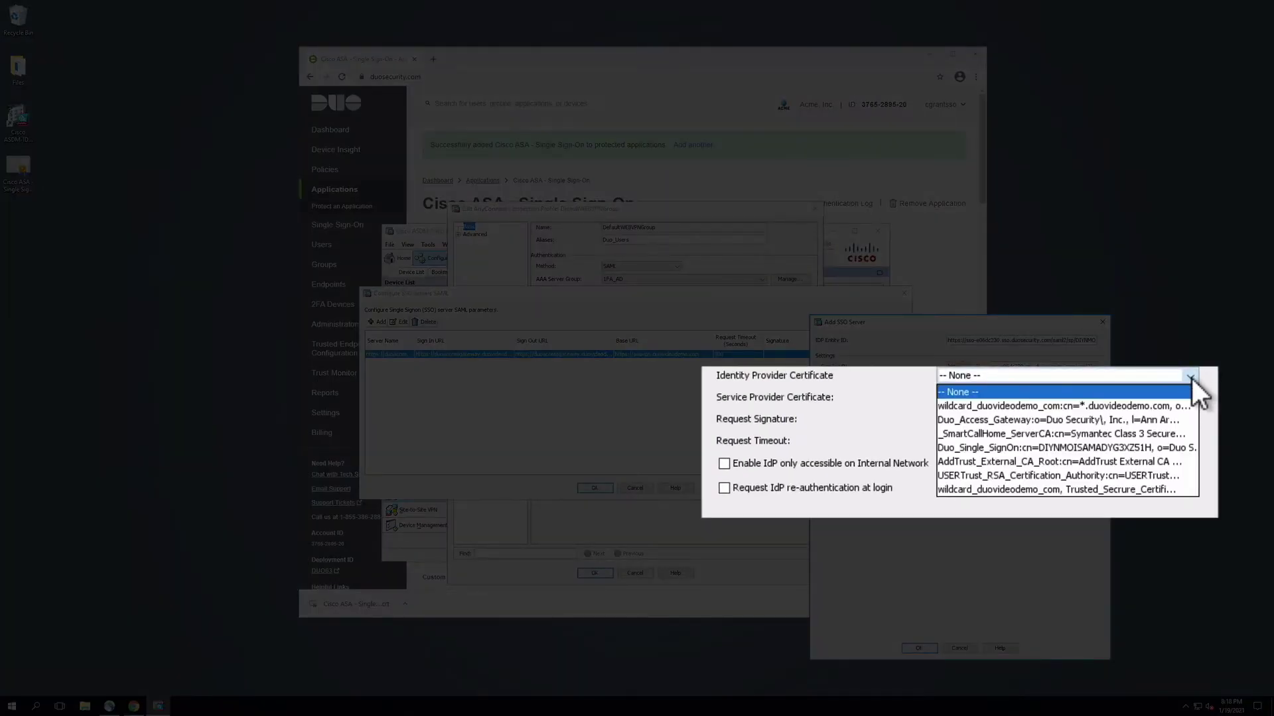
{"action": "key", "text": "Down"}
{"action": "key", "text": "Down"}
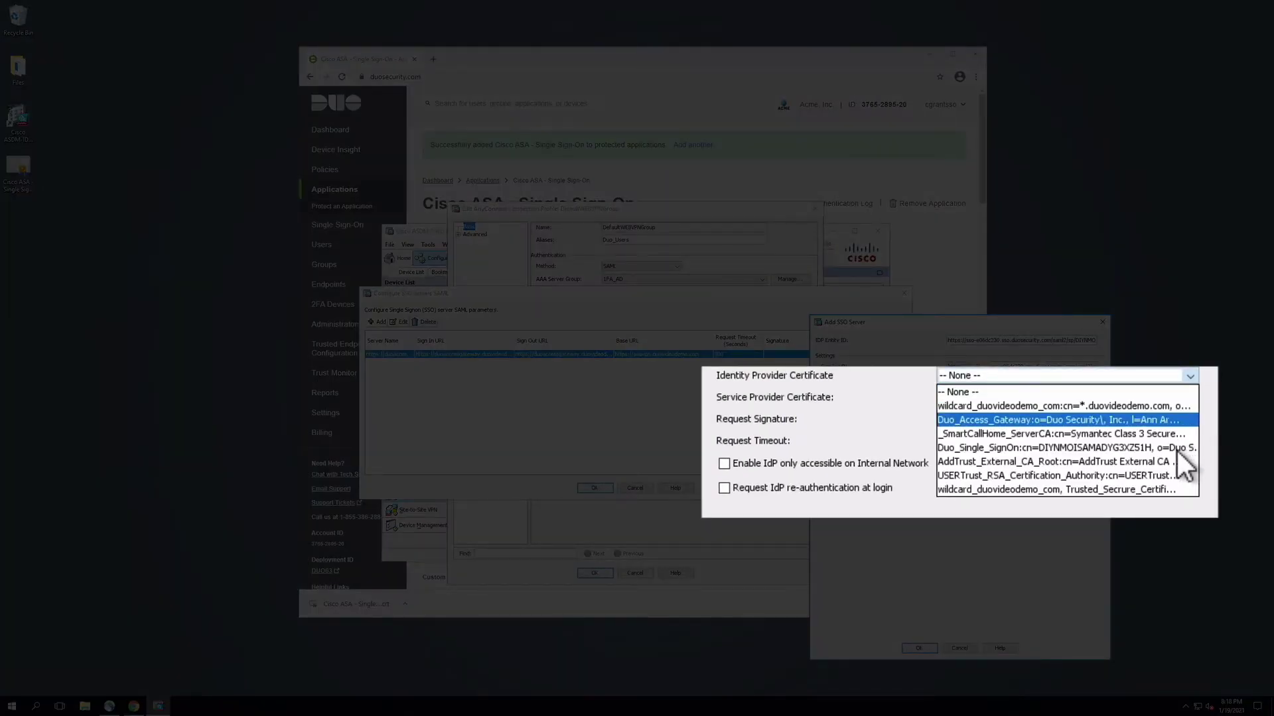
{"action": "key", "text": "Down"}
{"action": "key", "text": "Down"}
{"action": "key", "text": "Return"}
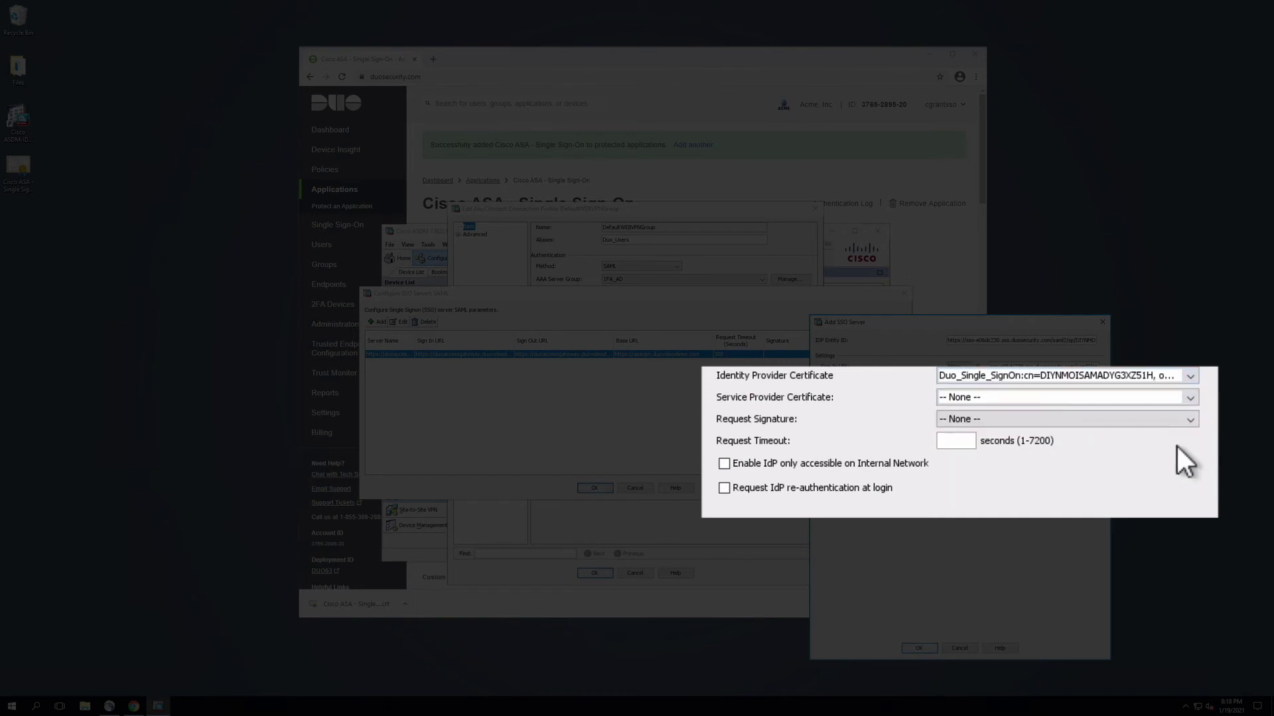
{"action": "left_click", "coordinate": [1196, 400]}
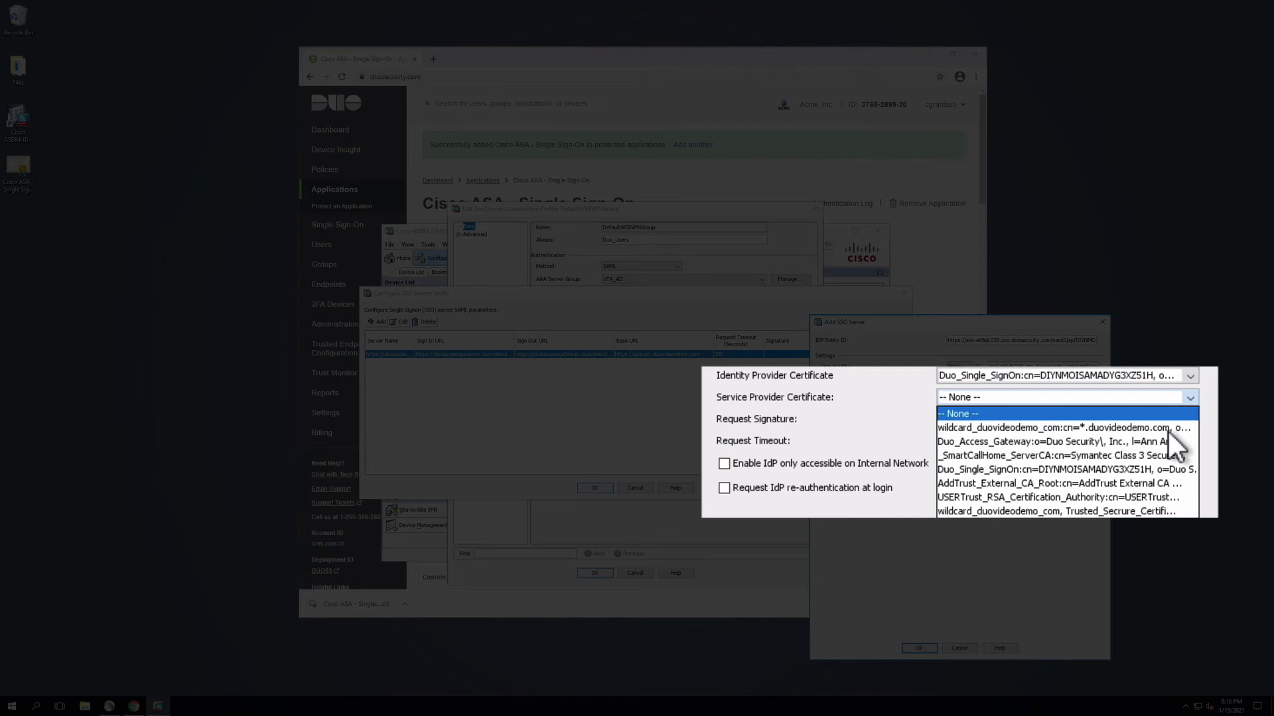
{"action": "key", "text": "Down"}
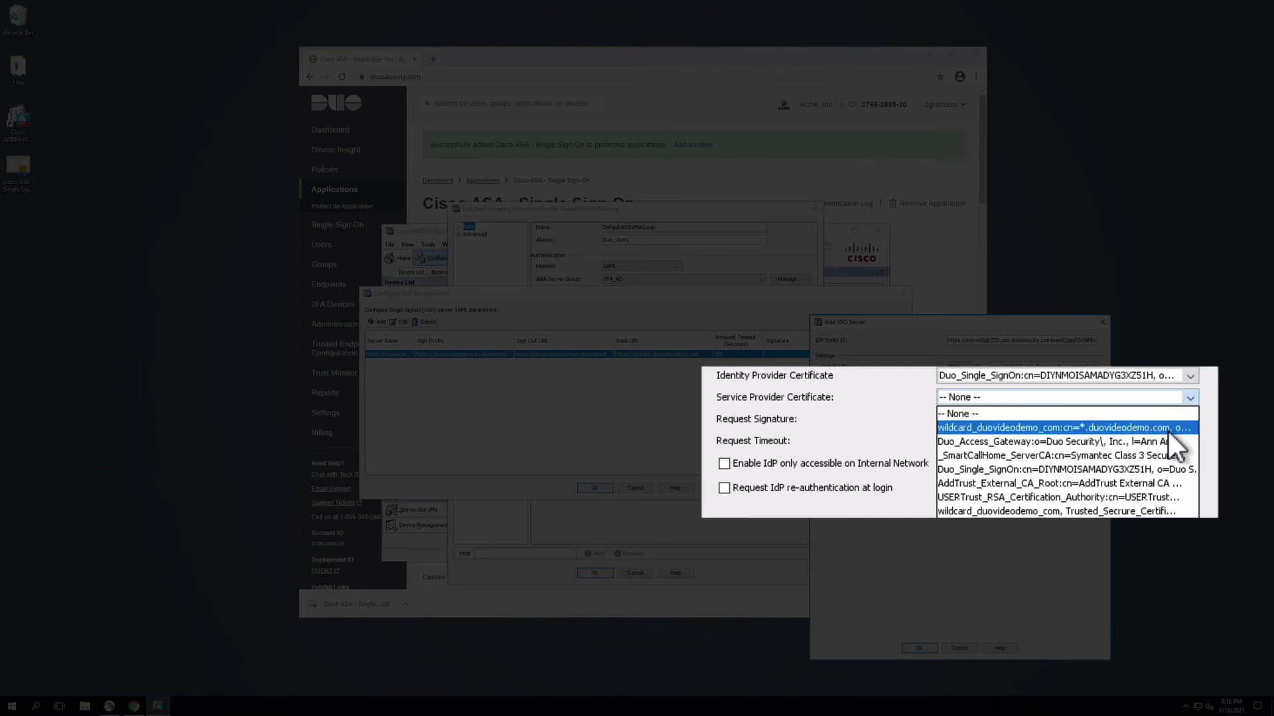
{"action": "left_click", "coordinate": [1168, 432]}
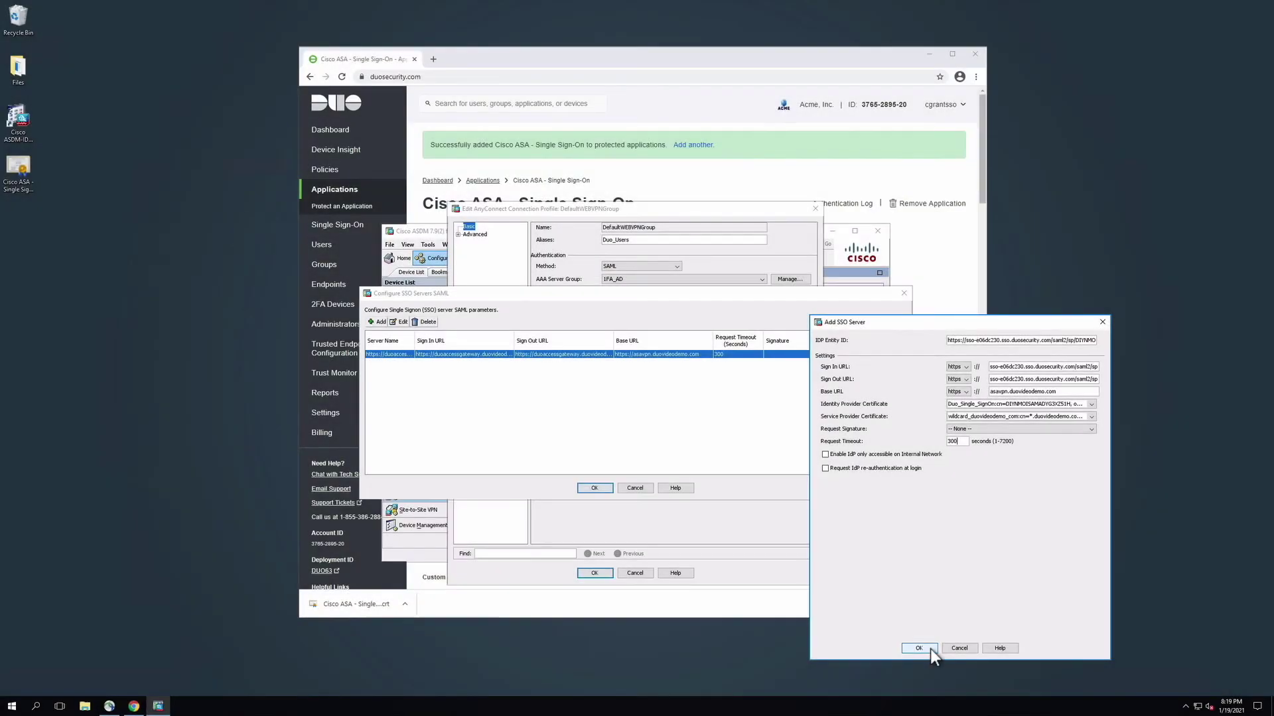
Confirm the new Duo SSO server, the SSO server list, and DefaultWEBVPNGroup profile changes.
{"action": "left_click", "coordinate": [930, 647]}
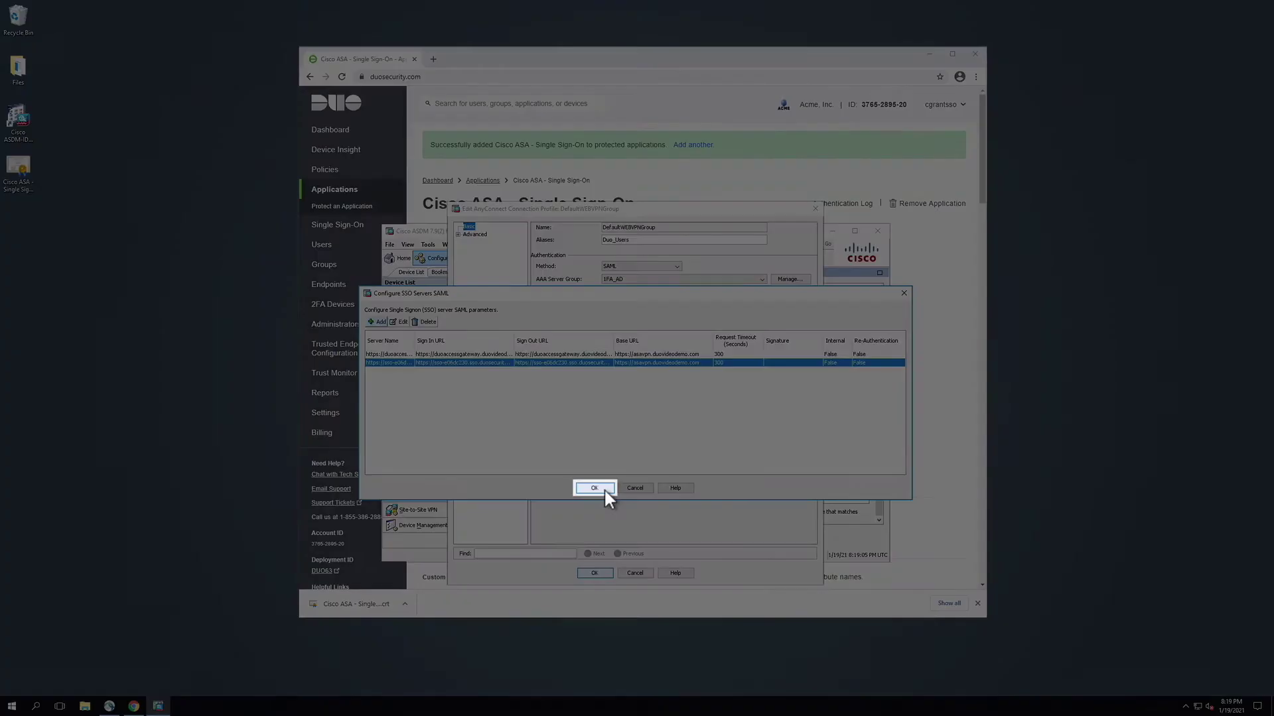
{"action": "left_click", "coordinate": [605, 491]}
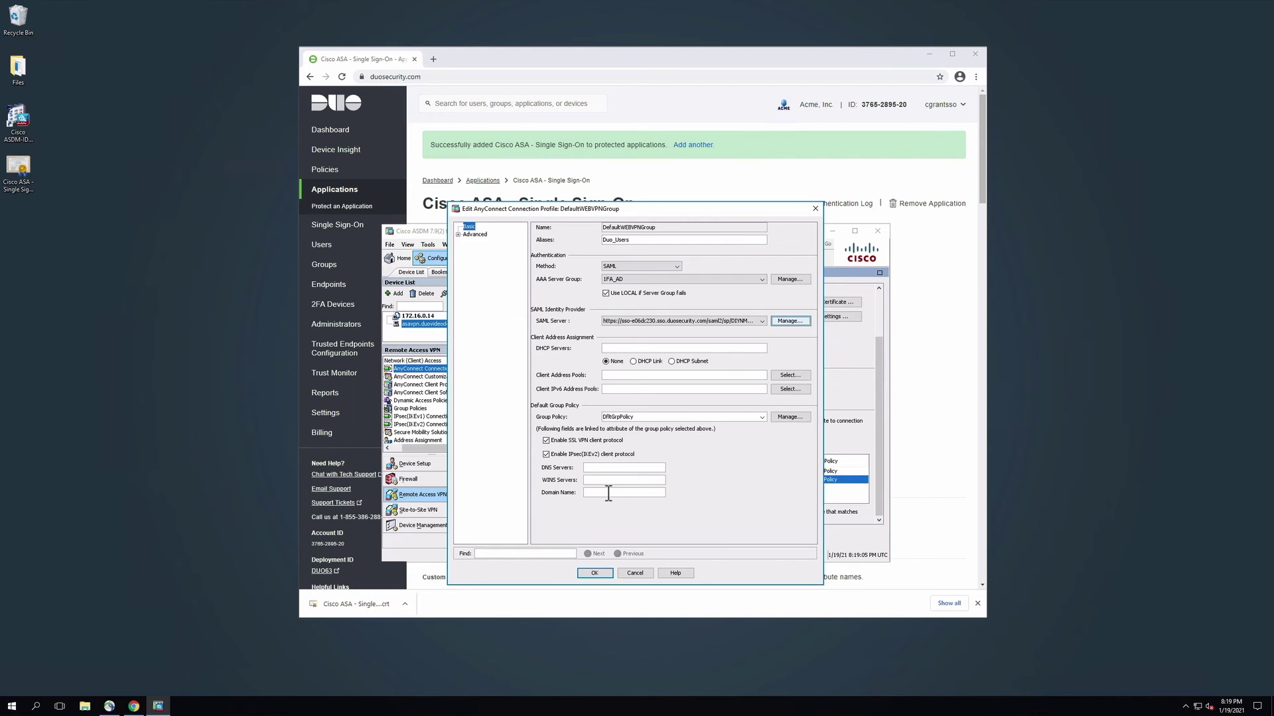
{"action": "left_click", "coordinate": [608, 492]}
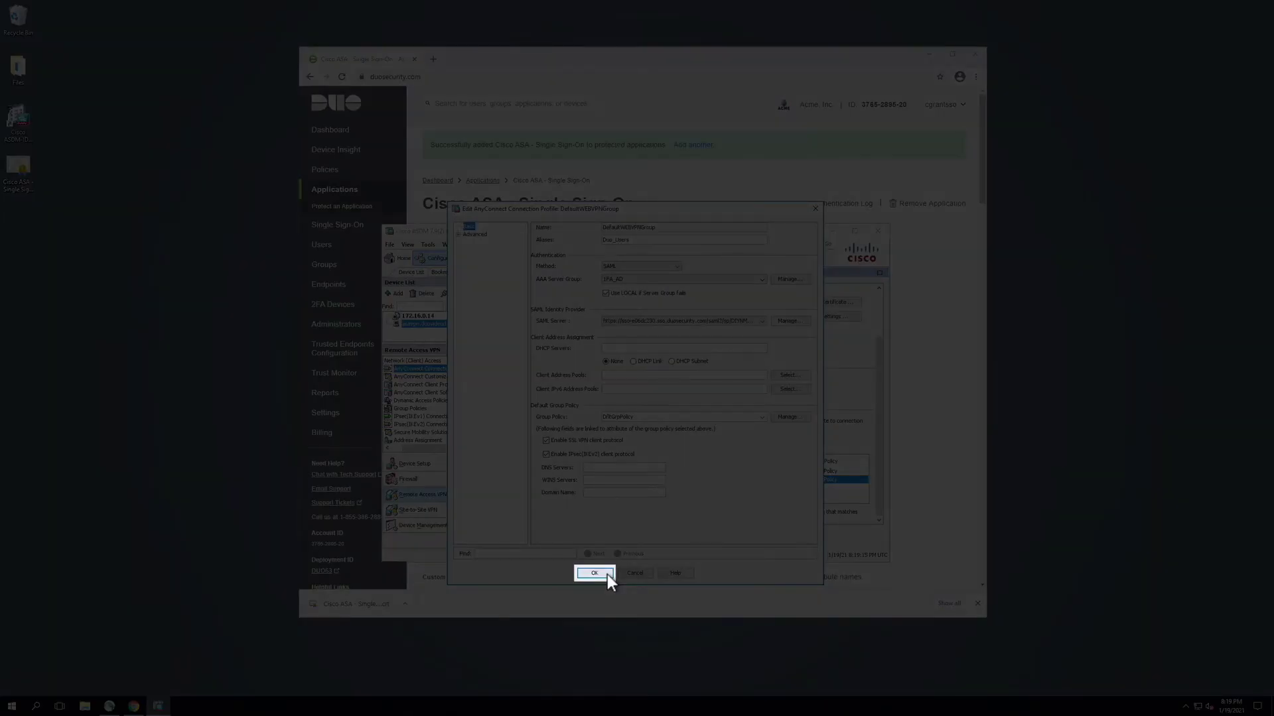
{"action": "left_click", "coordinate": [607, 574]}
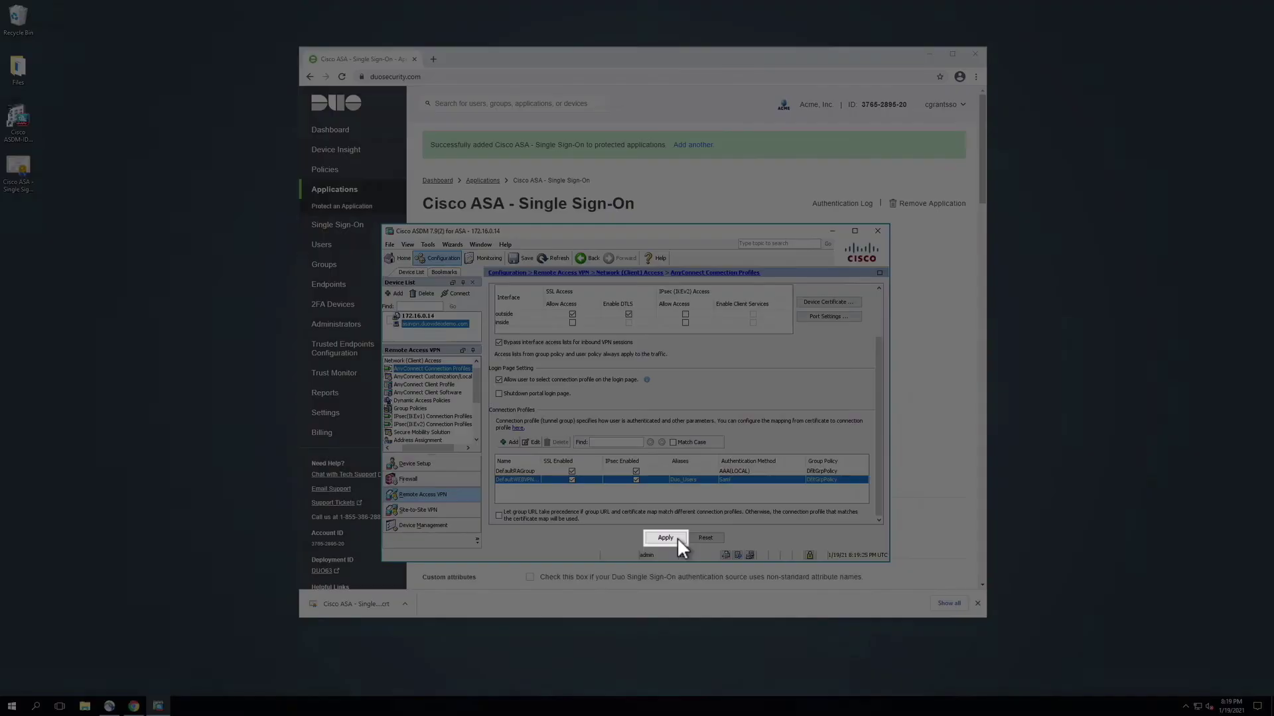
Apply the configuration to the ASA, save it to flash, and minimize ASDM.
{"action": "left_click", "coordinate": [665, 538]}
{"action": "left_click", "coordinate": [528, 259]}
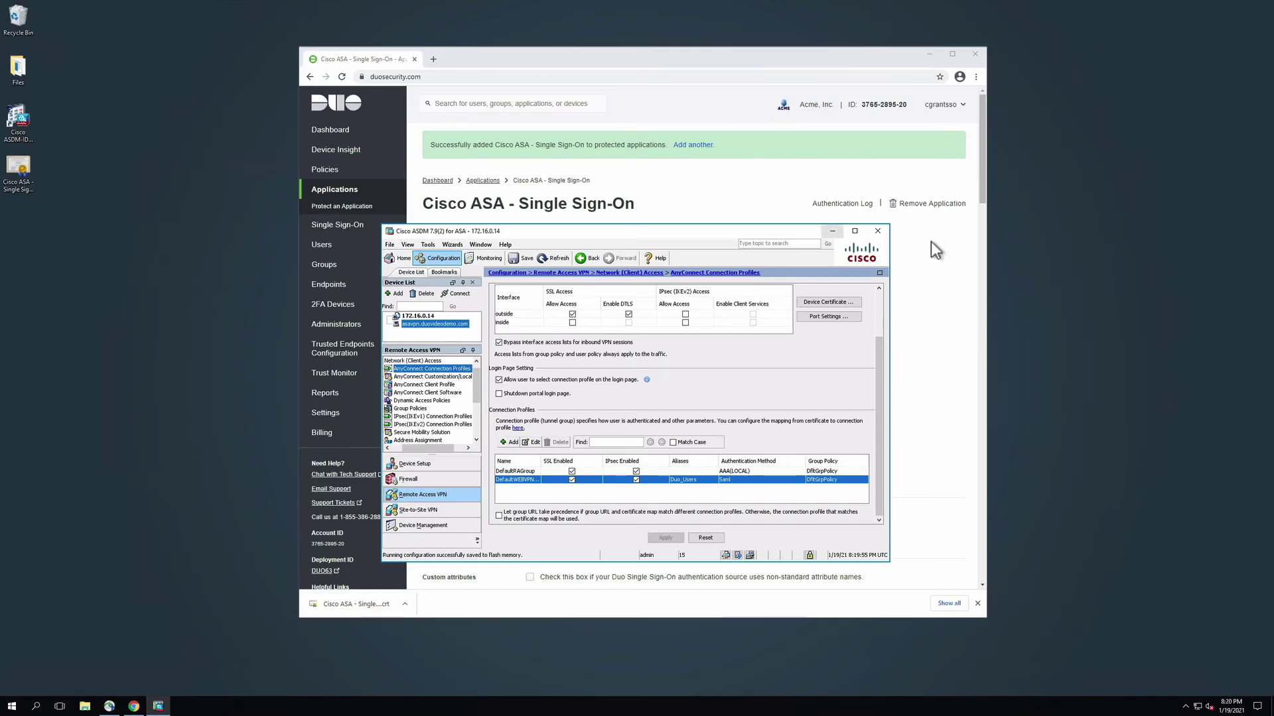
{"action": "key", "text": "super+Down"}
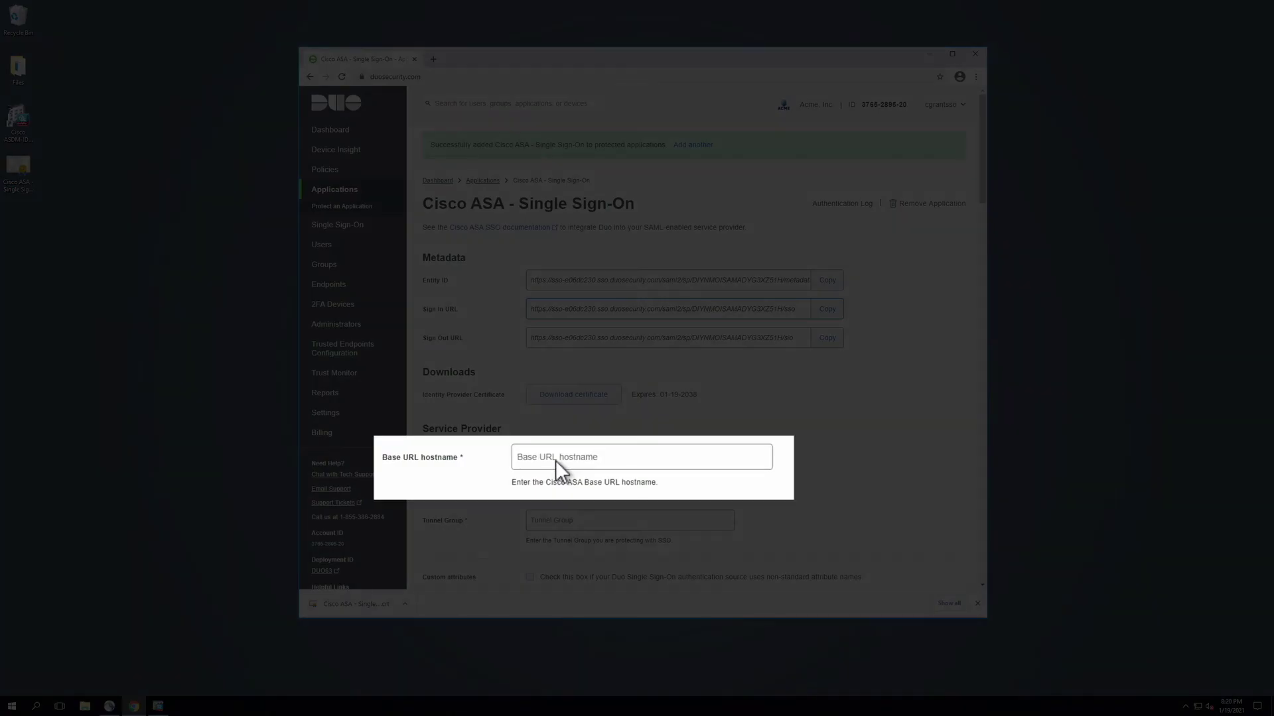
Enter base URL hostname asavpn.duovideodemo.com and tunnel group DefaultWEBVPNGroup, then save the Duo app.
{"action": "left_click", "coordinate": [559, 461]}
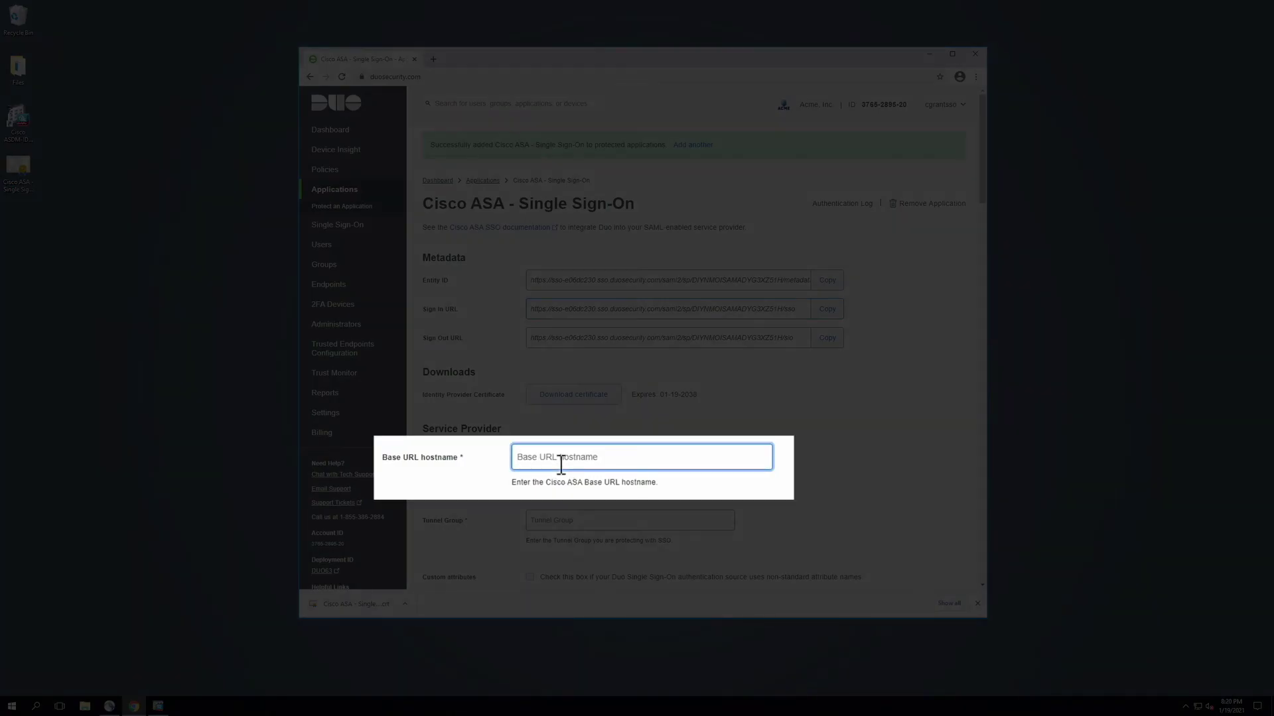
{"action": "type", "text": "asavpn.duovideodemo.com"}
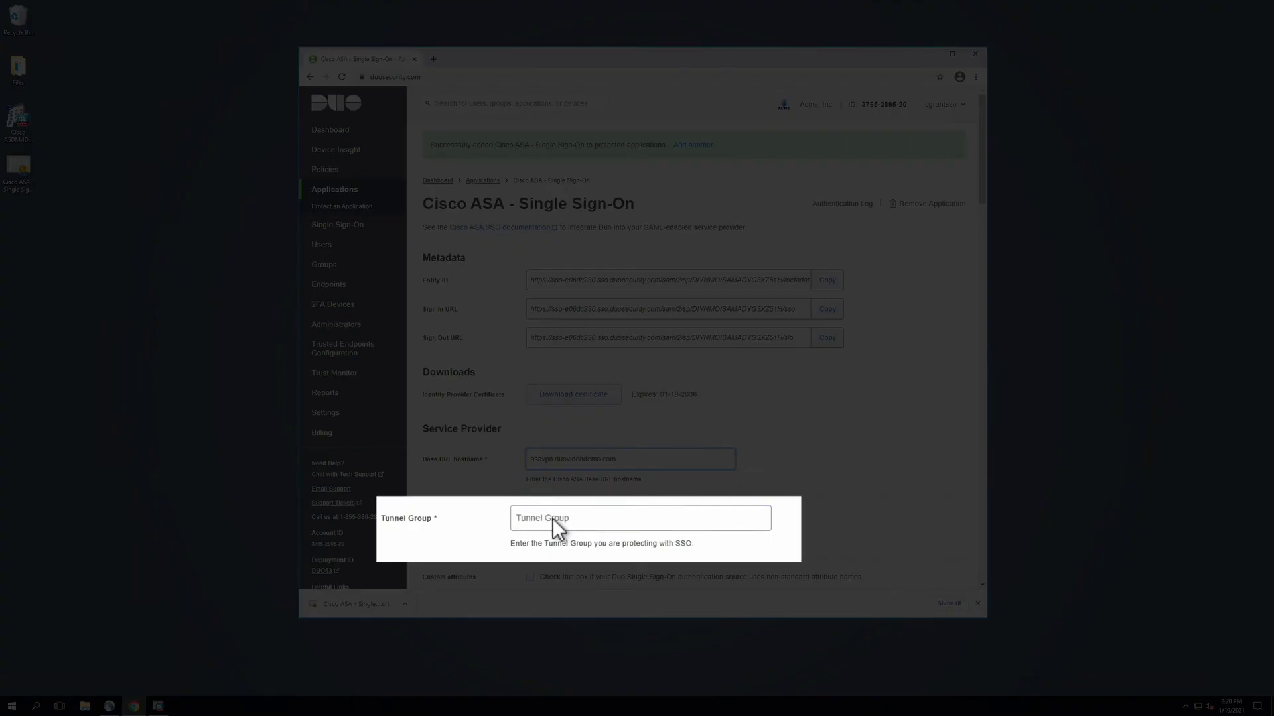
{"action": "left_click", "coordinate": [552, 519]}
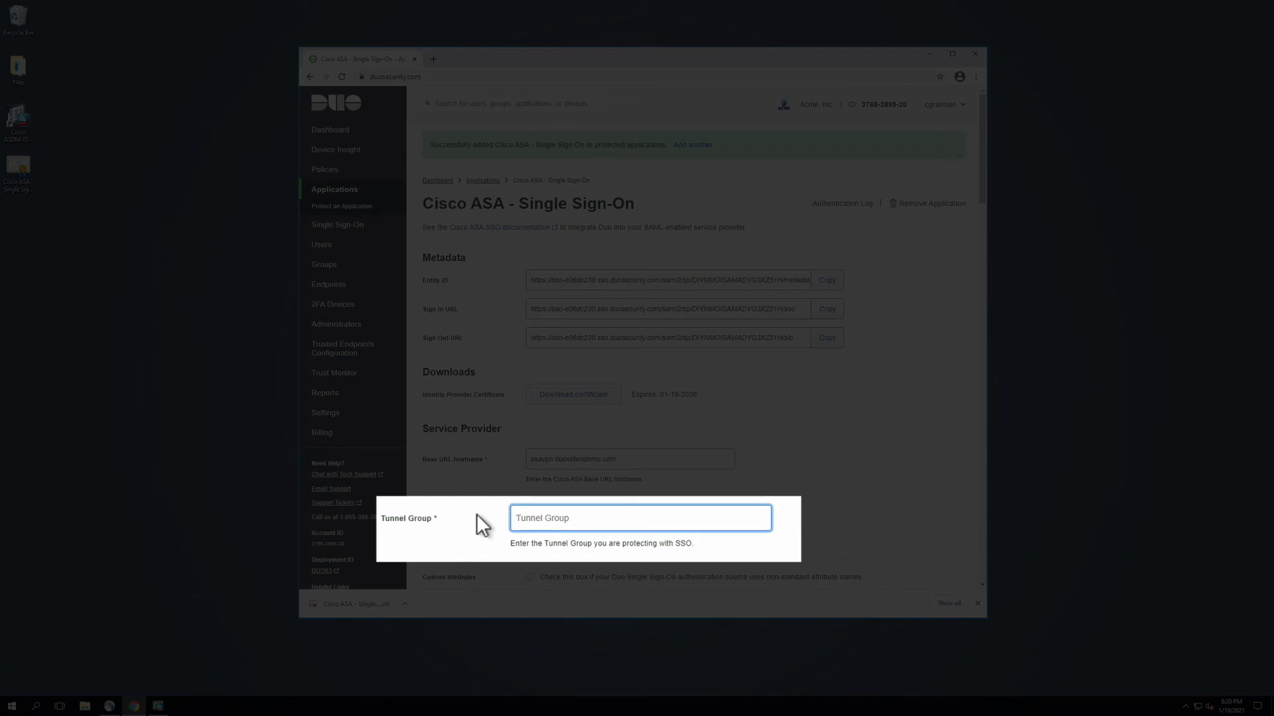
{"action": "type", "text": "DefaultWEBVPNGroup"}
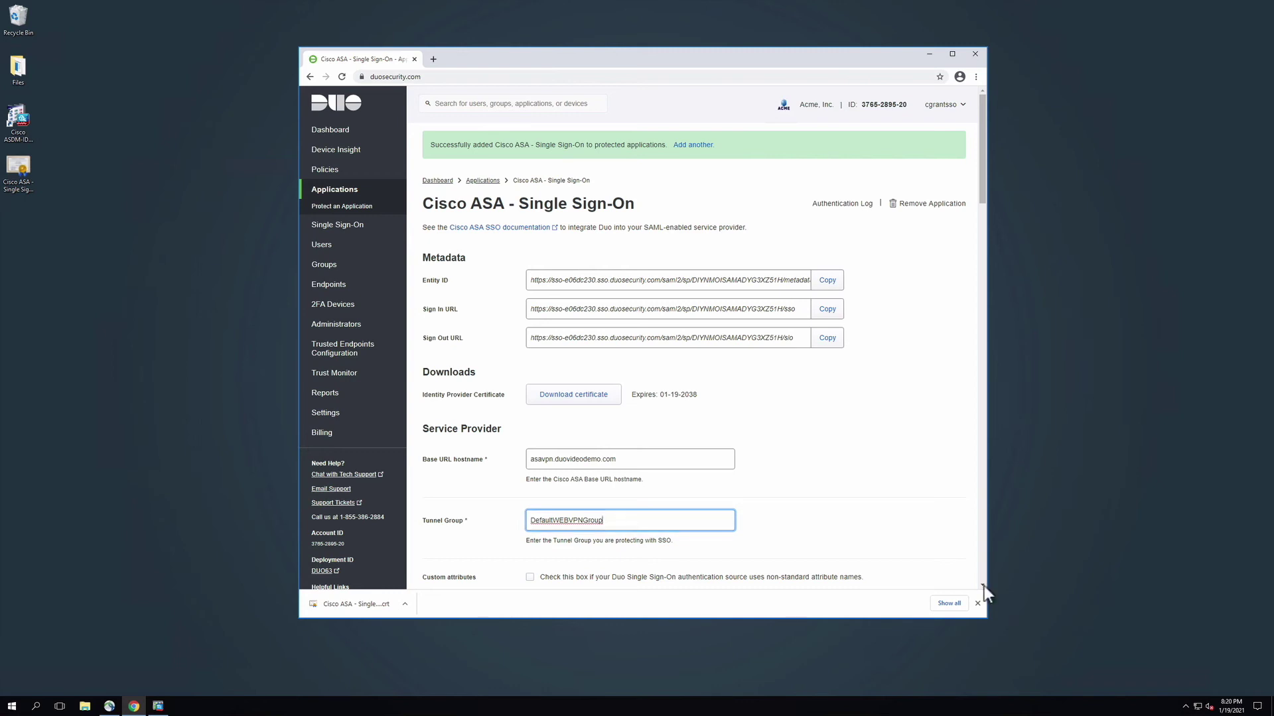
{"action": "scroll", "coordinate": [985, 586], "scroll_direction": "down", "scroll_amount": 4}
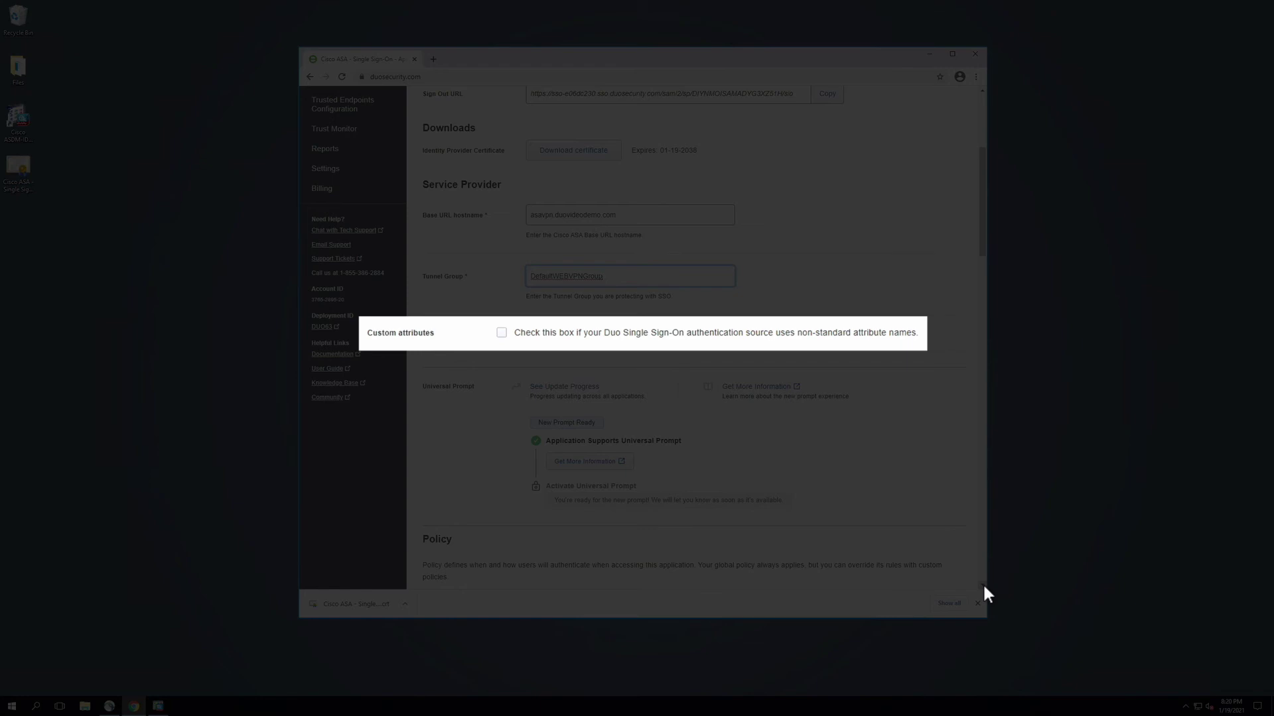
{"action": "scroll", "coordinate": [983, 585], "scroll_direction": "down", "scroll_amount": 15}
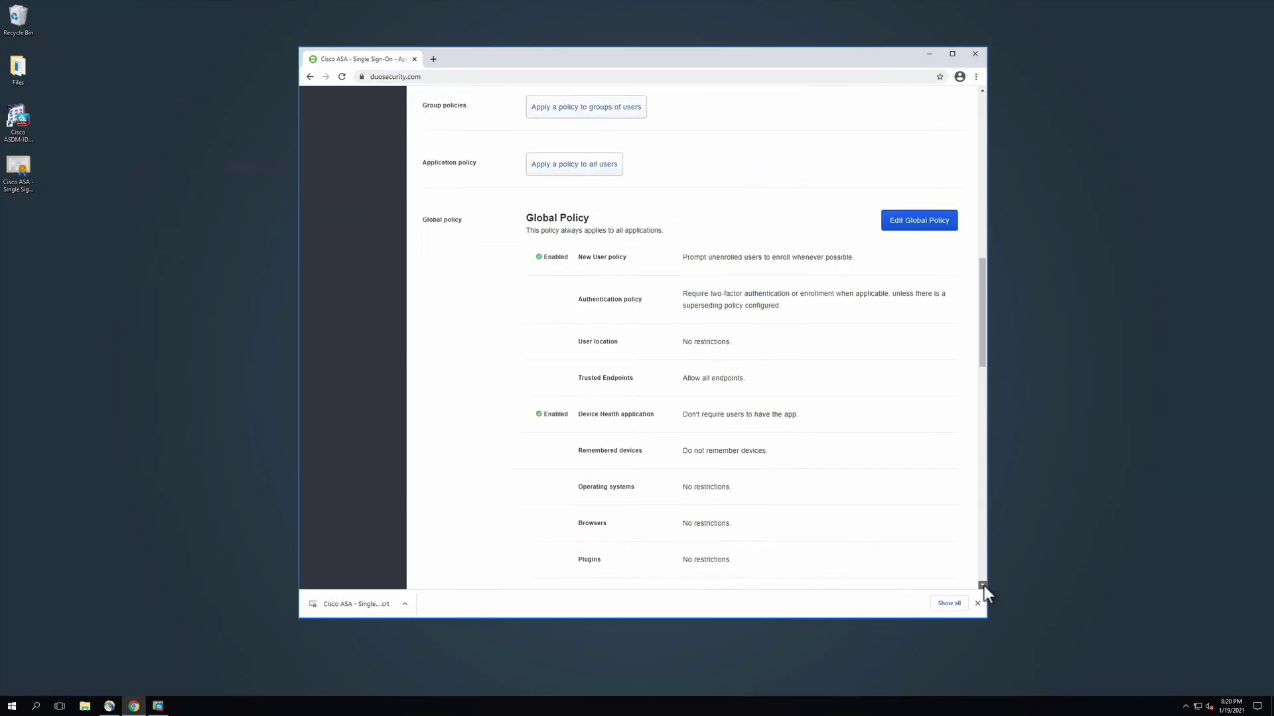
{"action": "scroll", "coordinate": [984, 586], "scroll_direction": "down", "scroll_amount": 5}
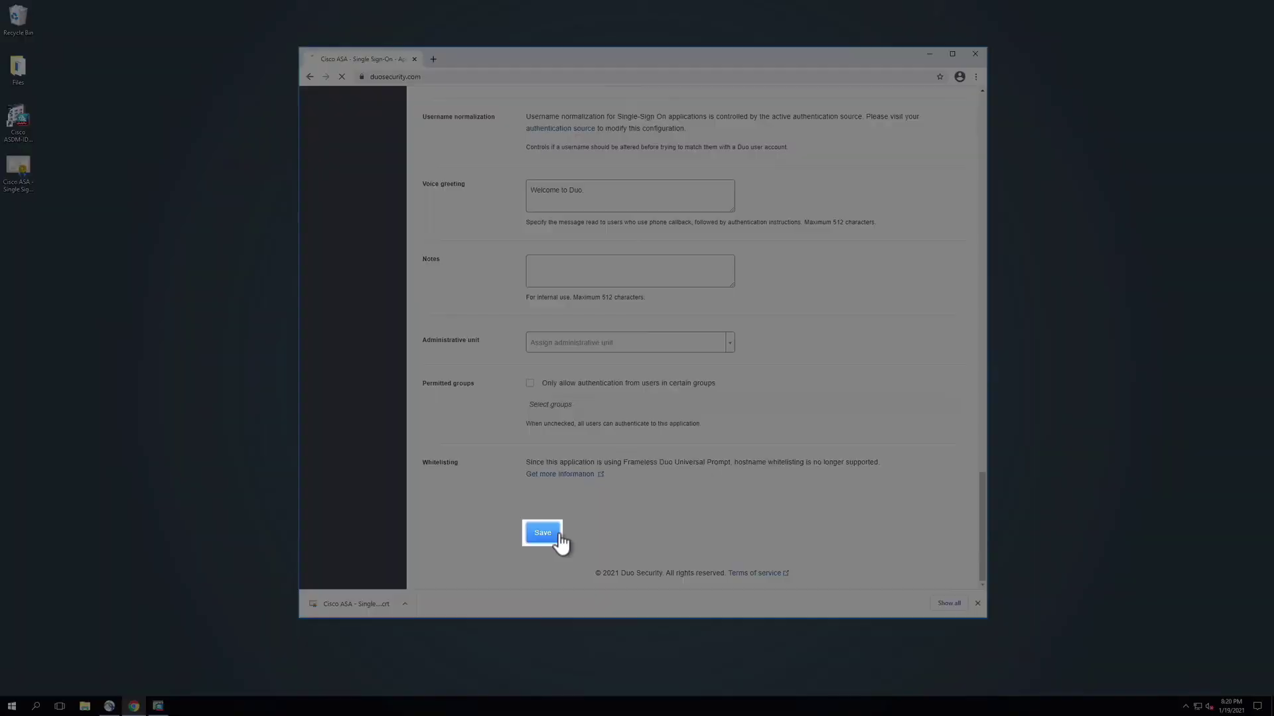
{"action": "left_click", "coordinate": [556, 534]}
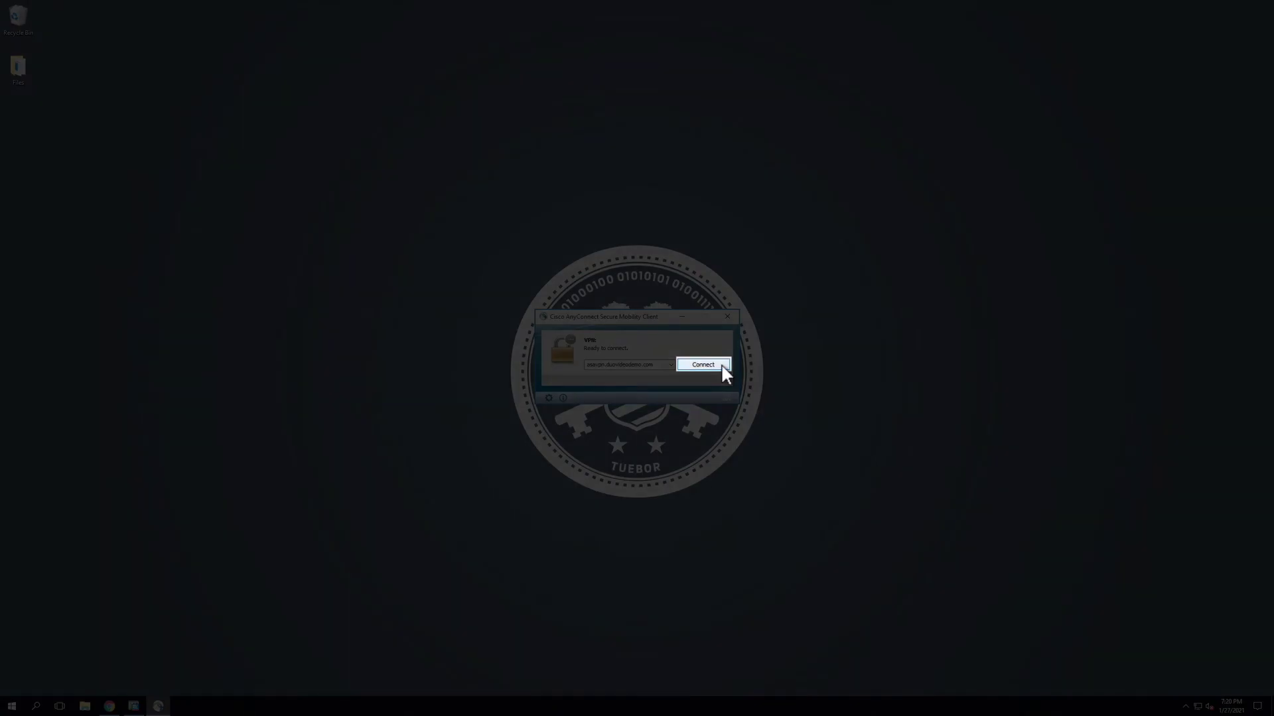
Connect AnyConnect to asavpn.duovideodemo.com, sign in with the account e-mail and password, and request a Duo Push.
{"action": "left_click", "coordinate": [722, 366]}
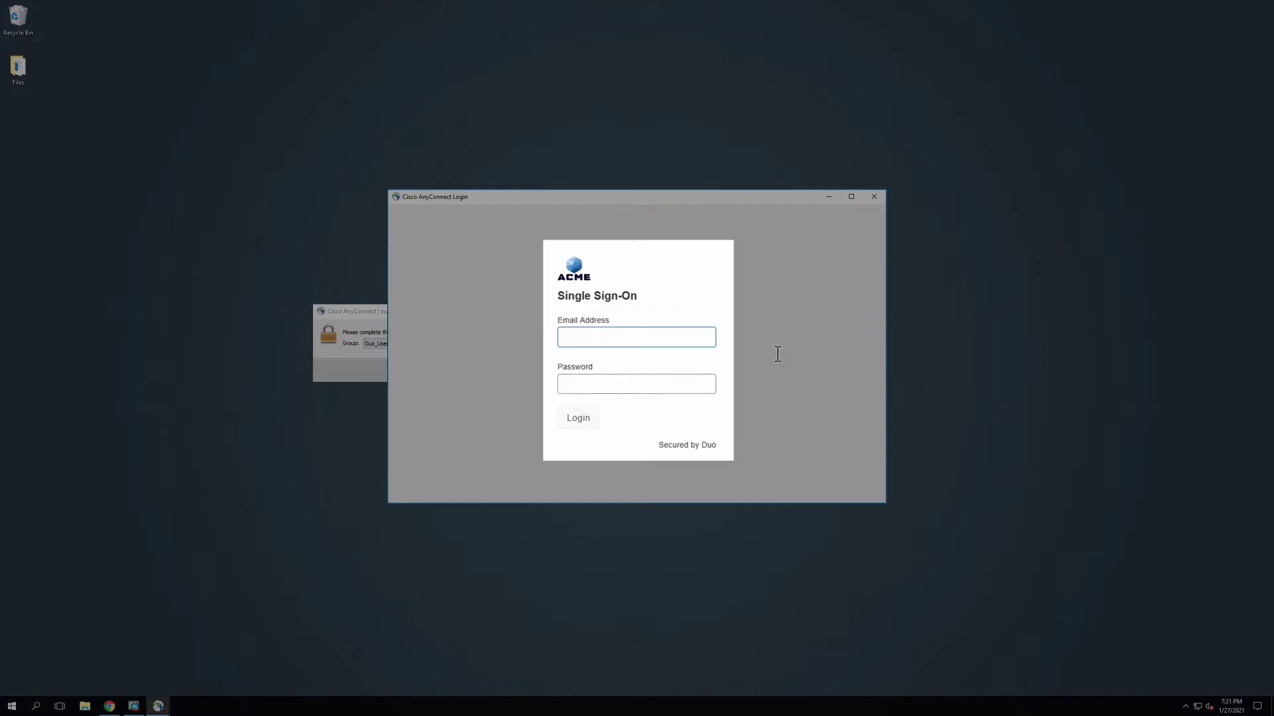
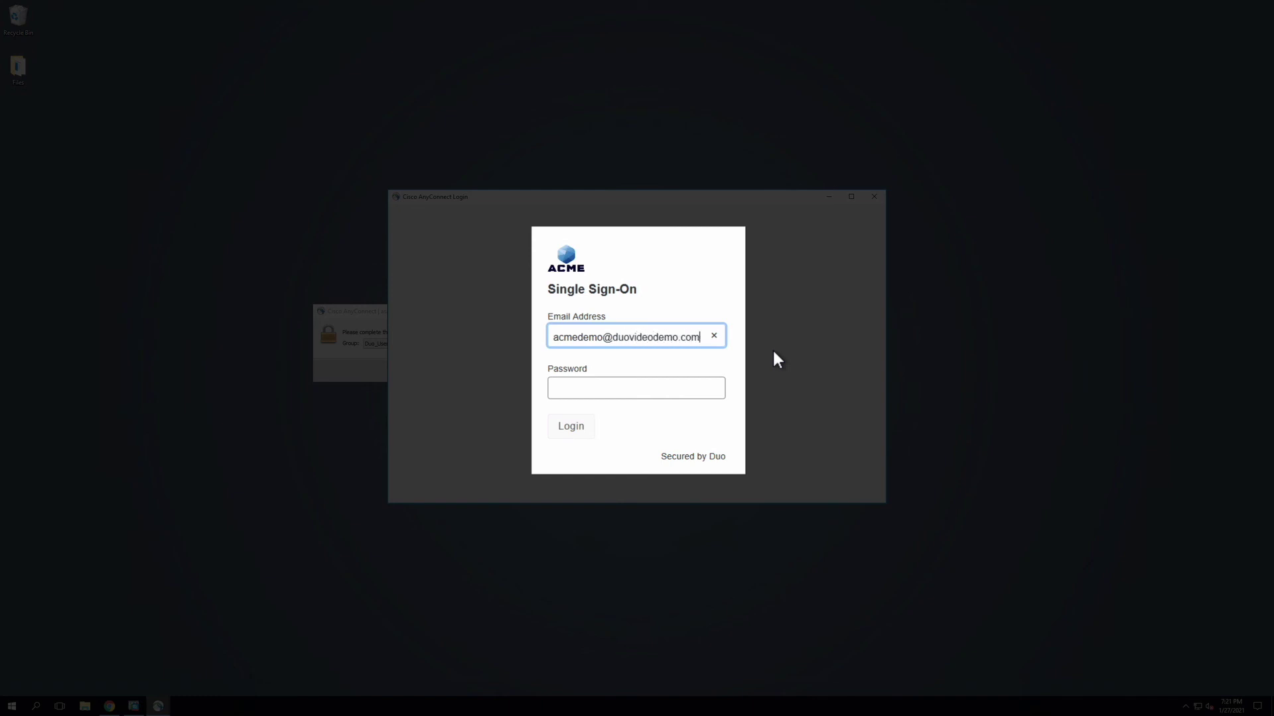
{"action": "key", "text": "Tab"}
{"action": "type", "text": "********"}
{"action": "key", "text": "Return"}
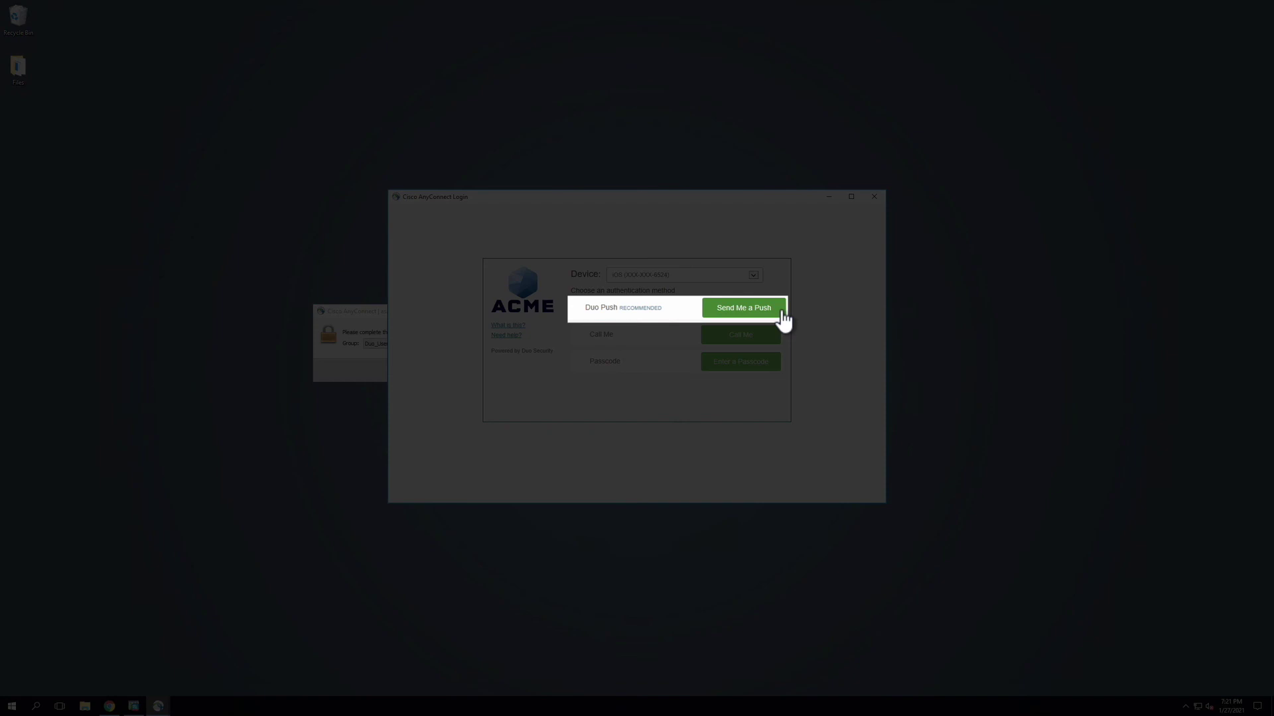
{"action": "left_click", "coordinate": [782, 311]}
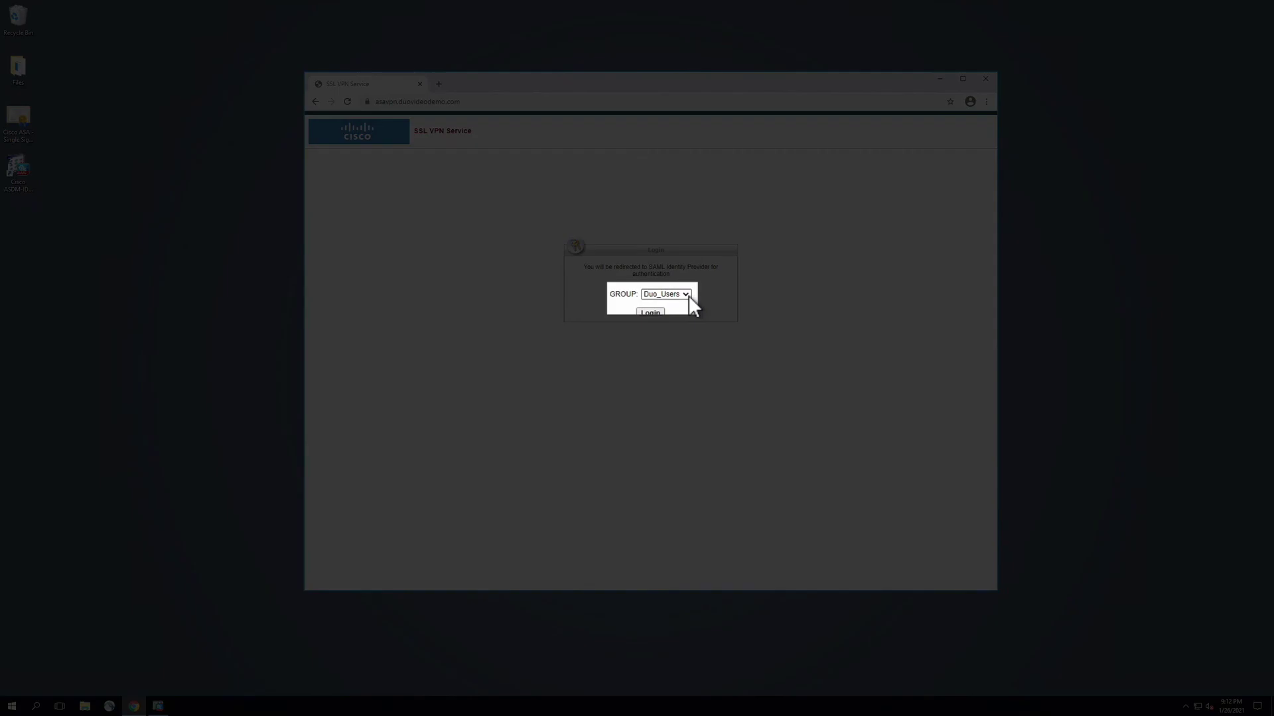
Keep Duo_Users as the connection group and start the SSL VPN portal login.
{"action": "left_click", "coordinate": [688, 296]}
{"action": "left_click", "coordinate": [687, 296]}
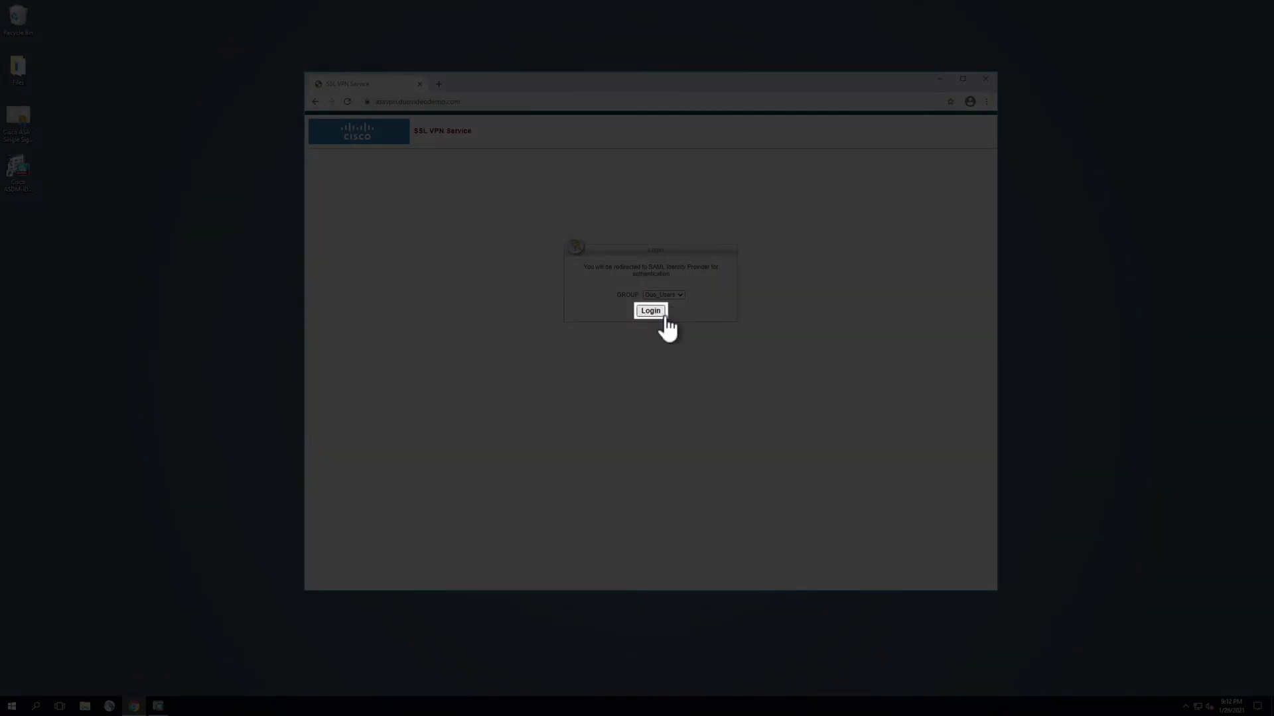
{"action": "left_click", "coordinate": [659, 314]}
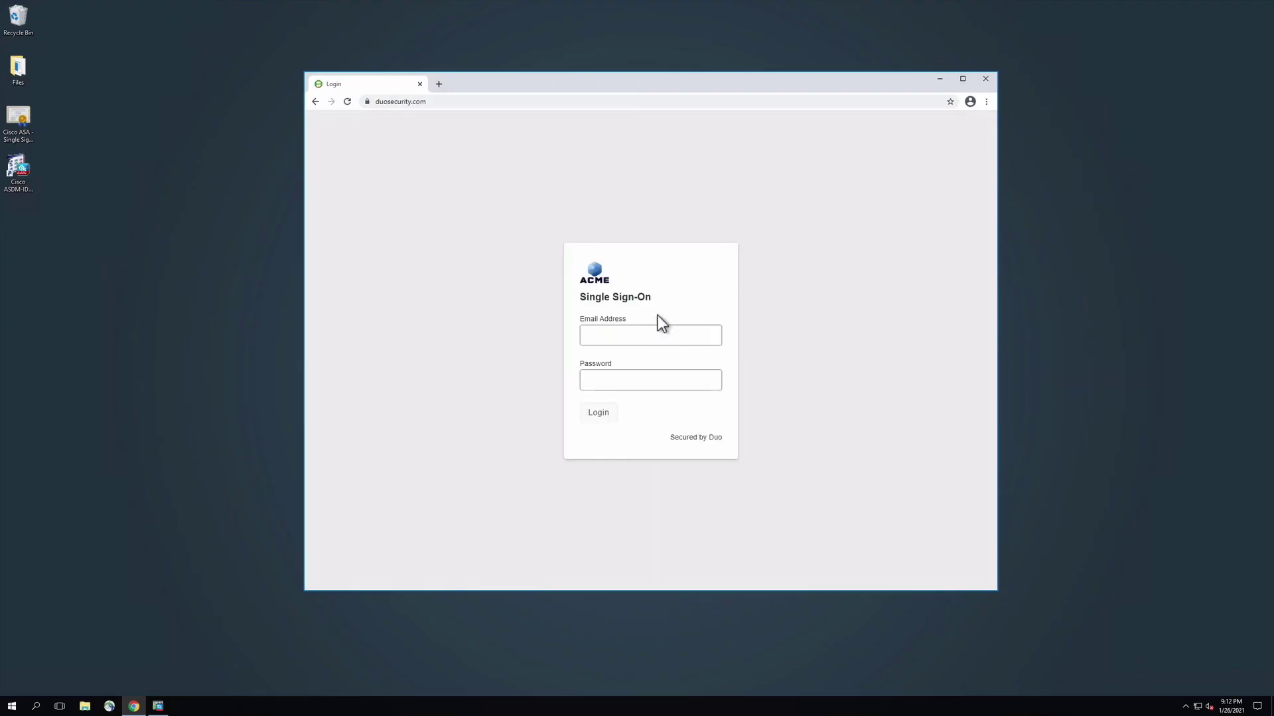
Sign in on the ACME SSO page with the account e-mail and password, then request a Duo Push.
{"action": "left_click", "coordinate": [657, 335]}
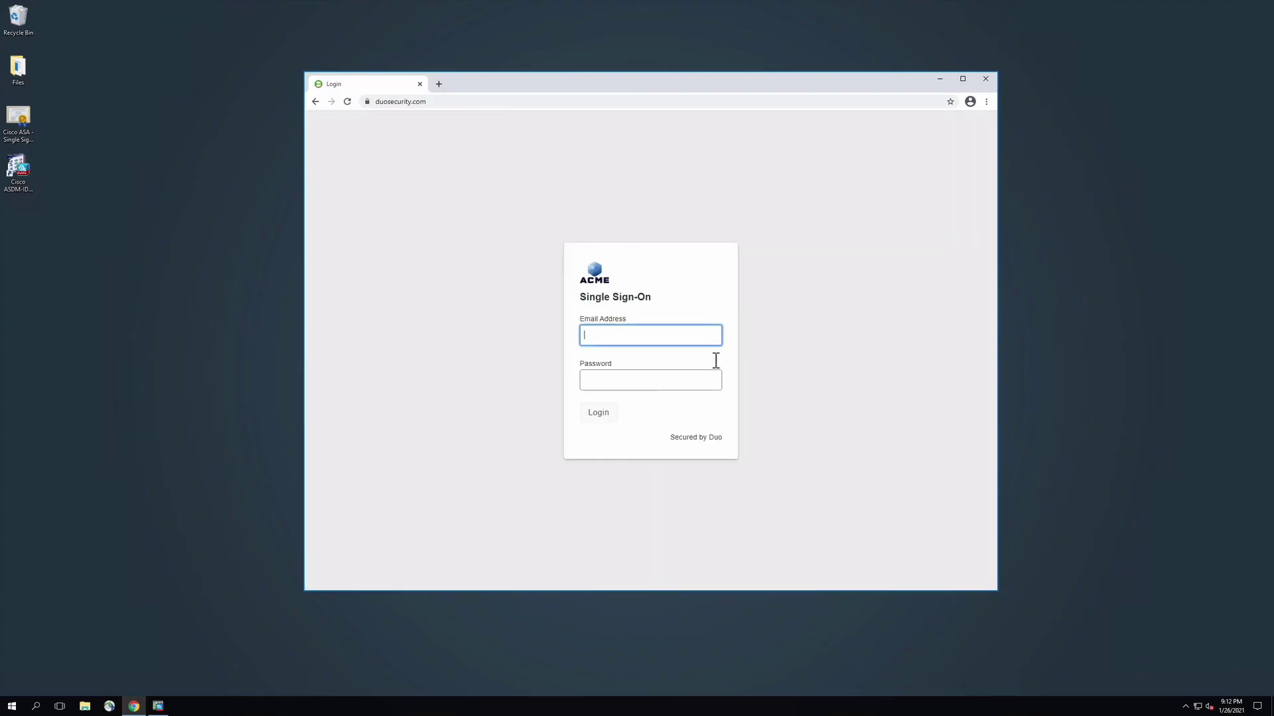
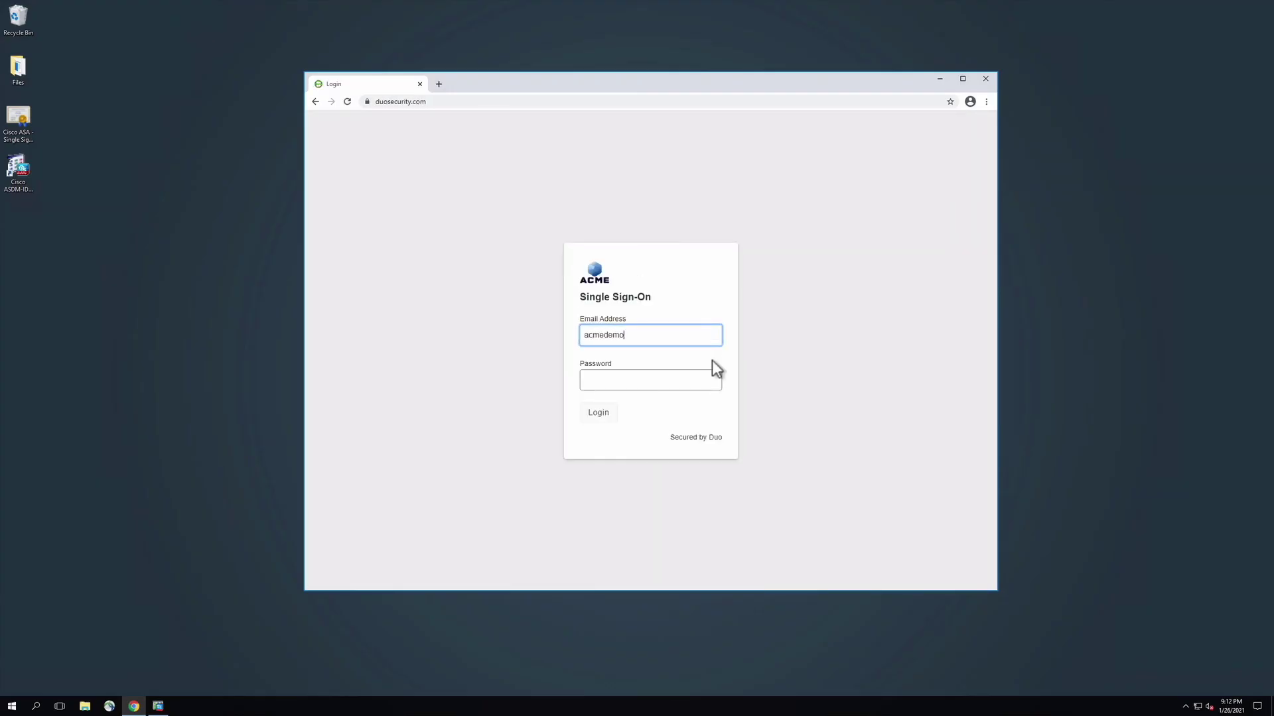
{"action": "key", "text": "Tab"}
{"action": "type", "text": "demo"}
{"action": "key", "text": "Return"}
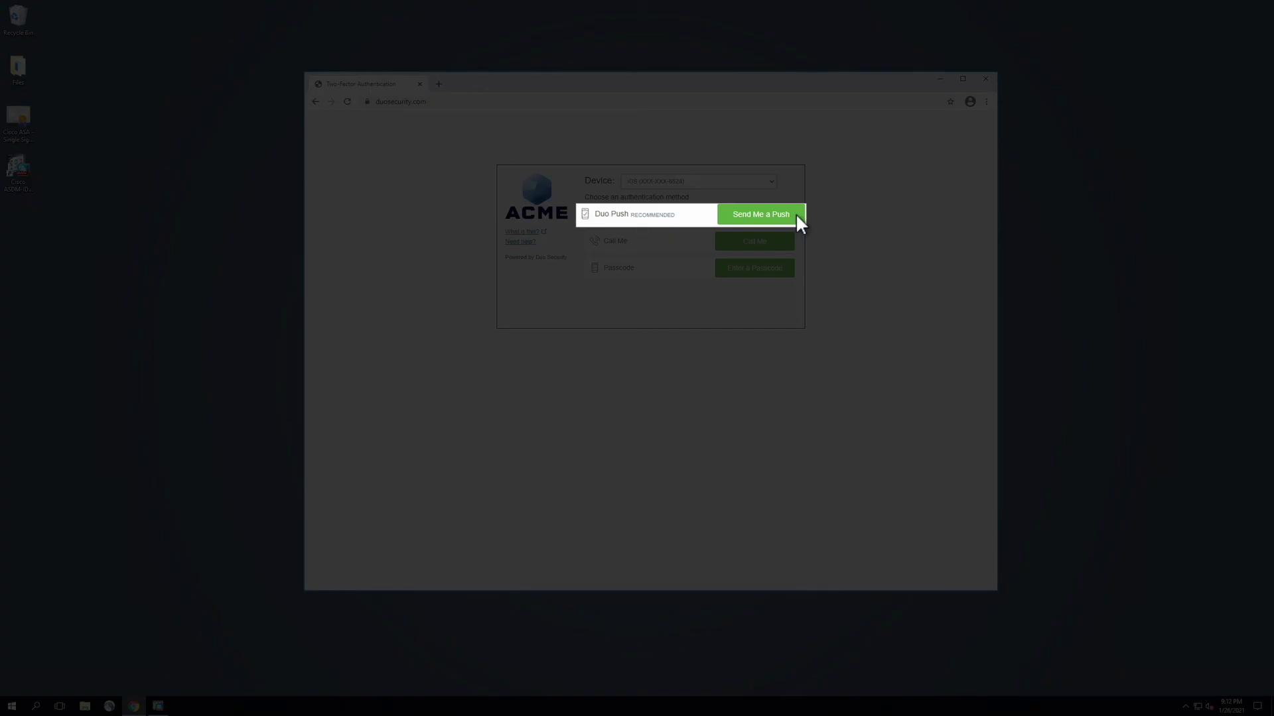
{"action": "left_click", "coordinate": [797, 216]}
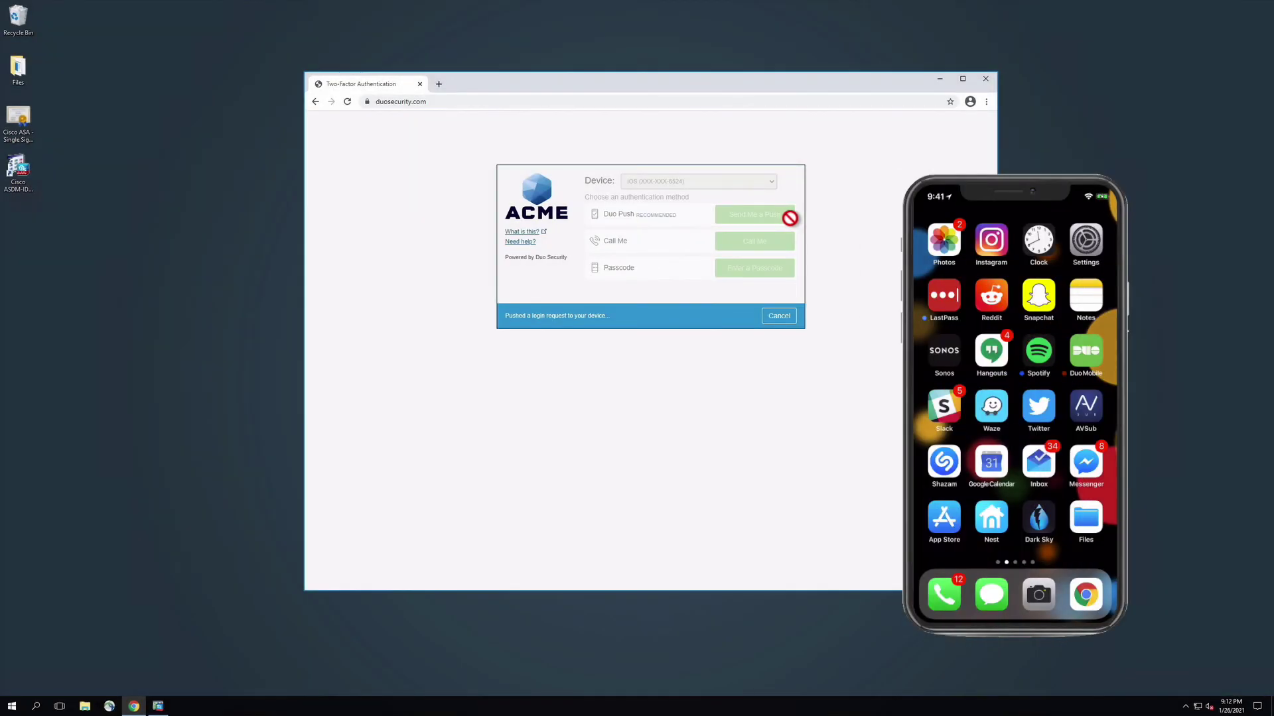